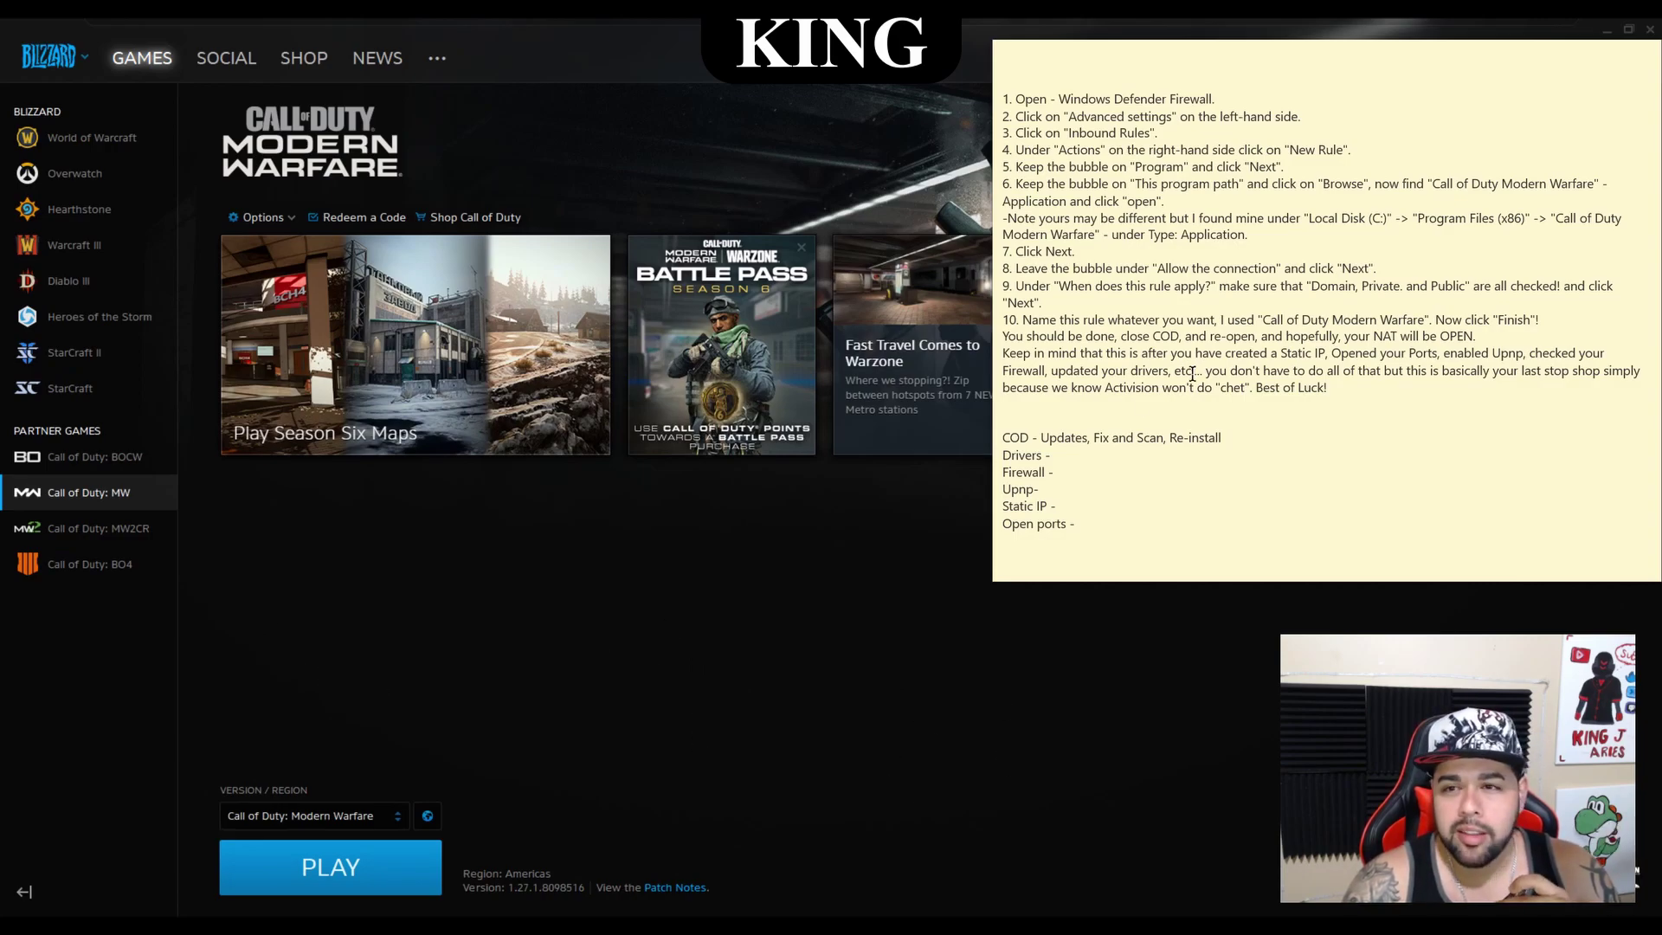
Place the cursor at the end of the Firewall line in the checklist note
click(1266, 473)
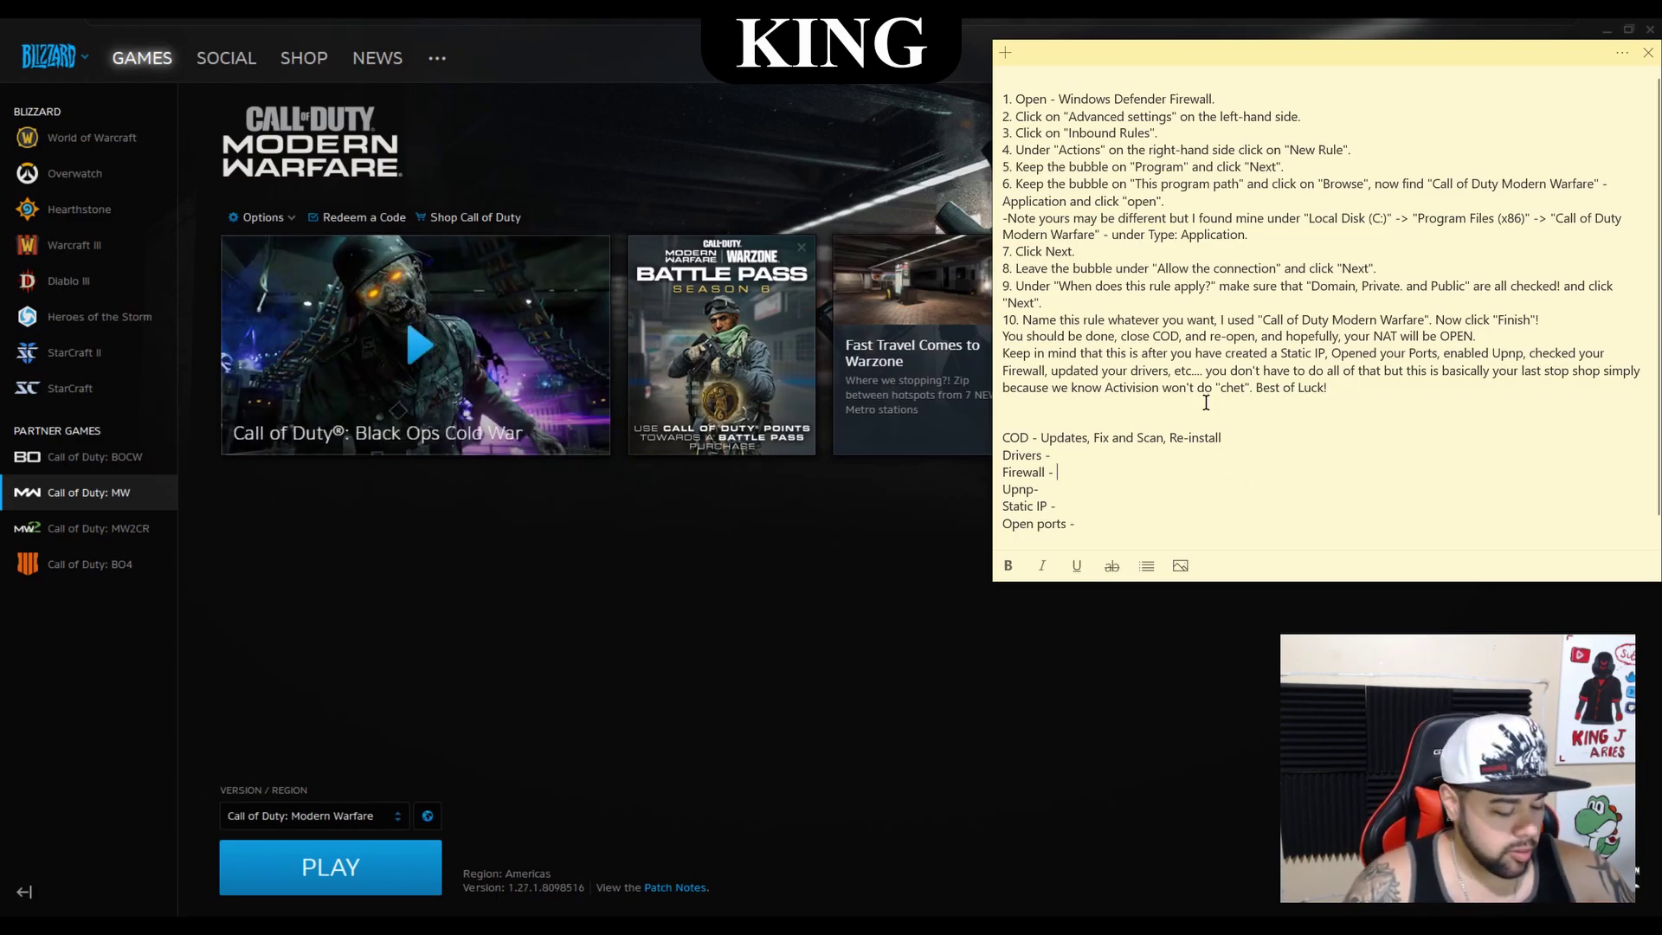
Open Windows Defender Firewall's advanced settings from Start and list the Inbound Rules
key(super)
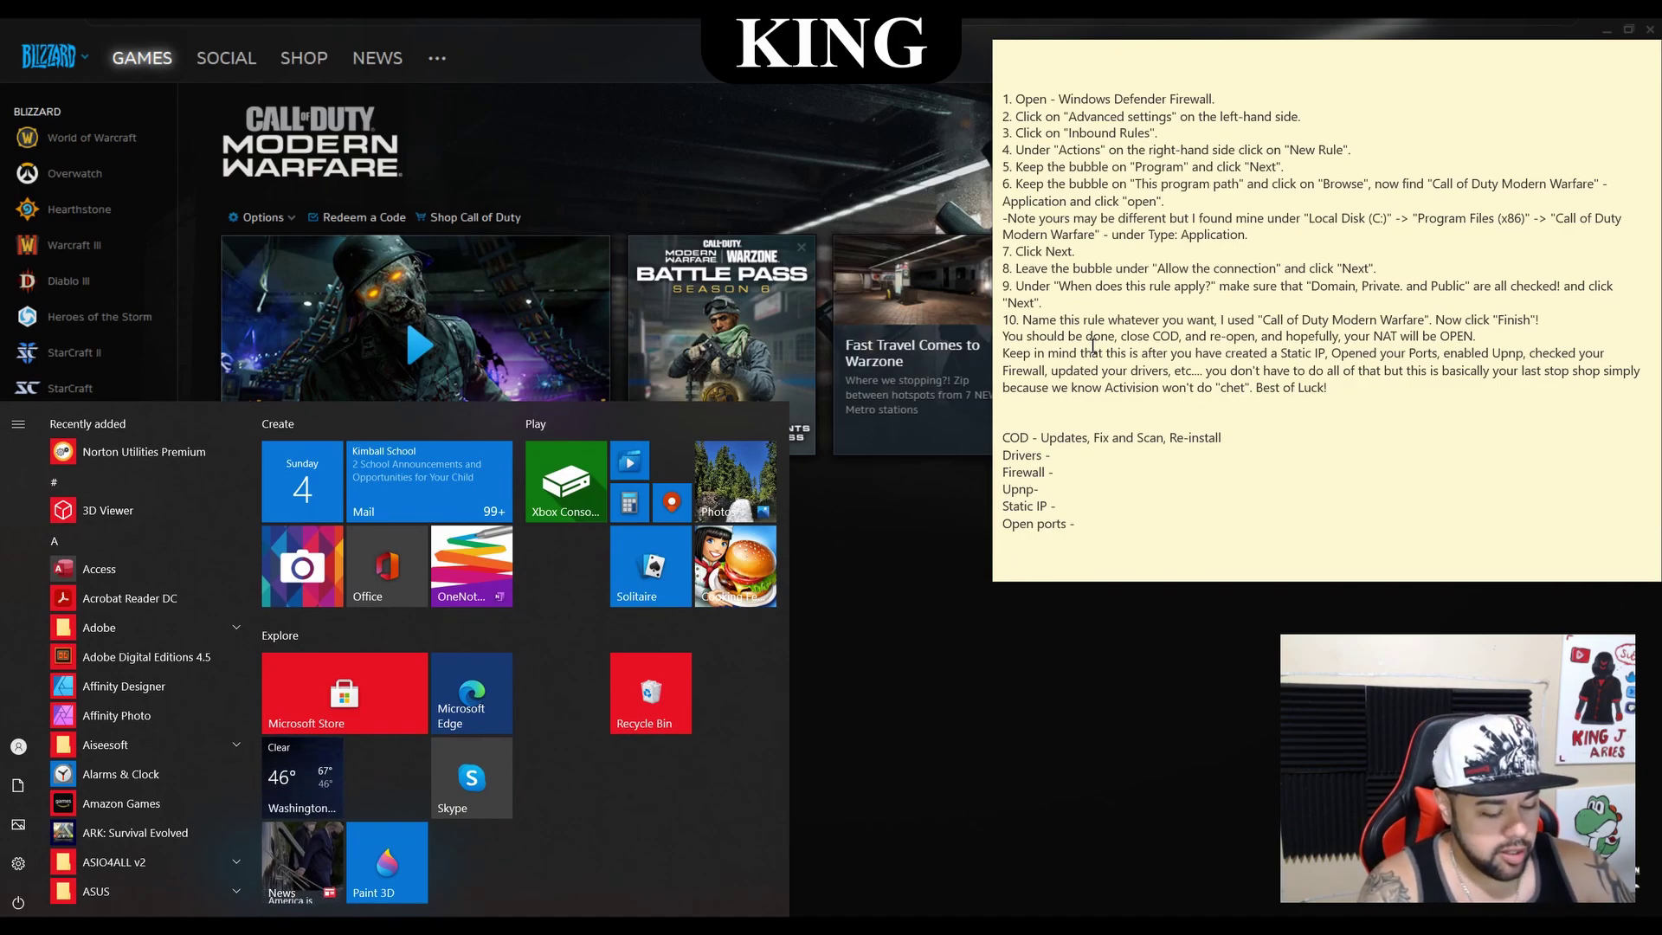
text(windows)
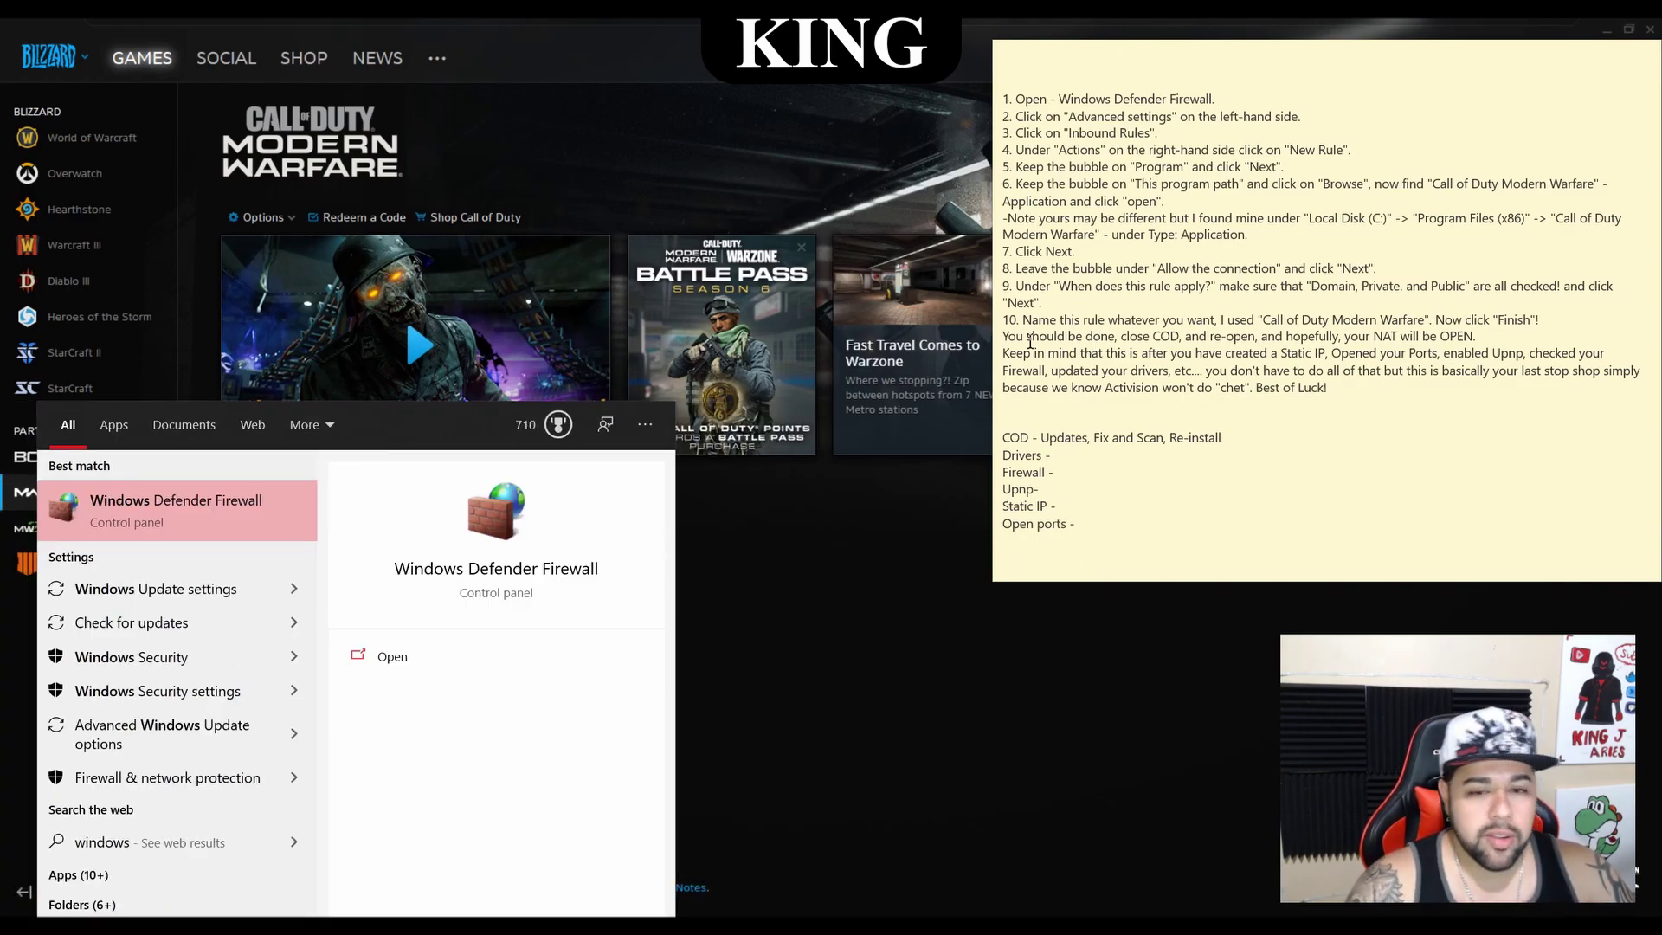
click(421, 655)
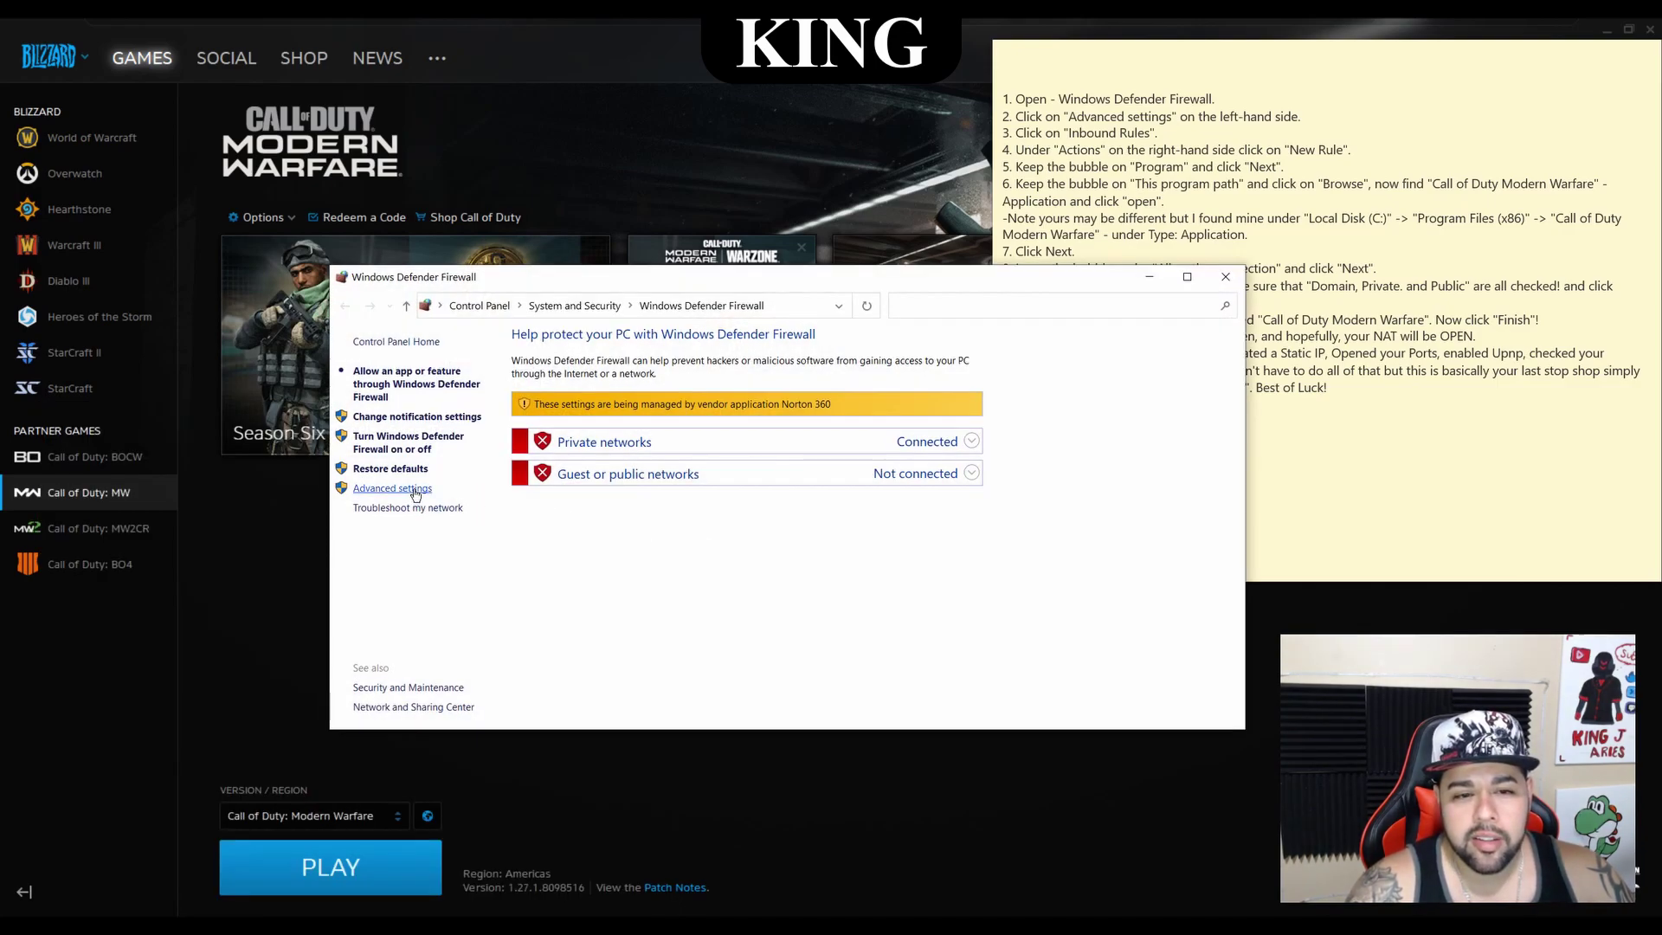
click(416, 490)
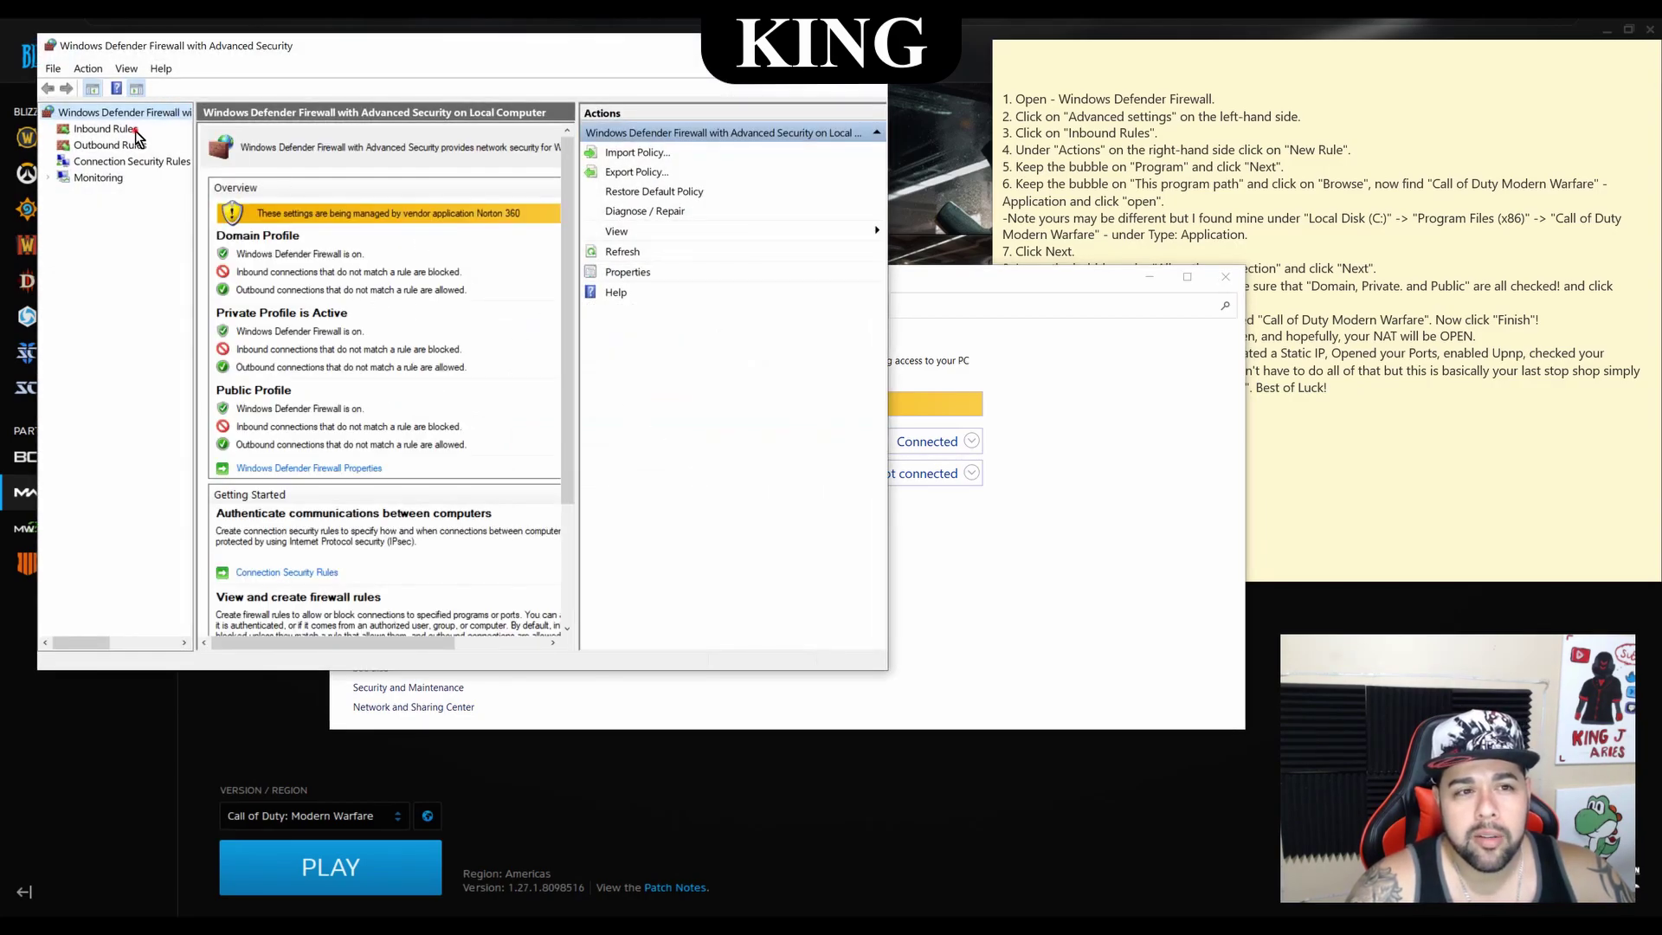
click(104, 129)
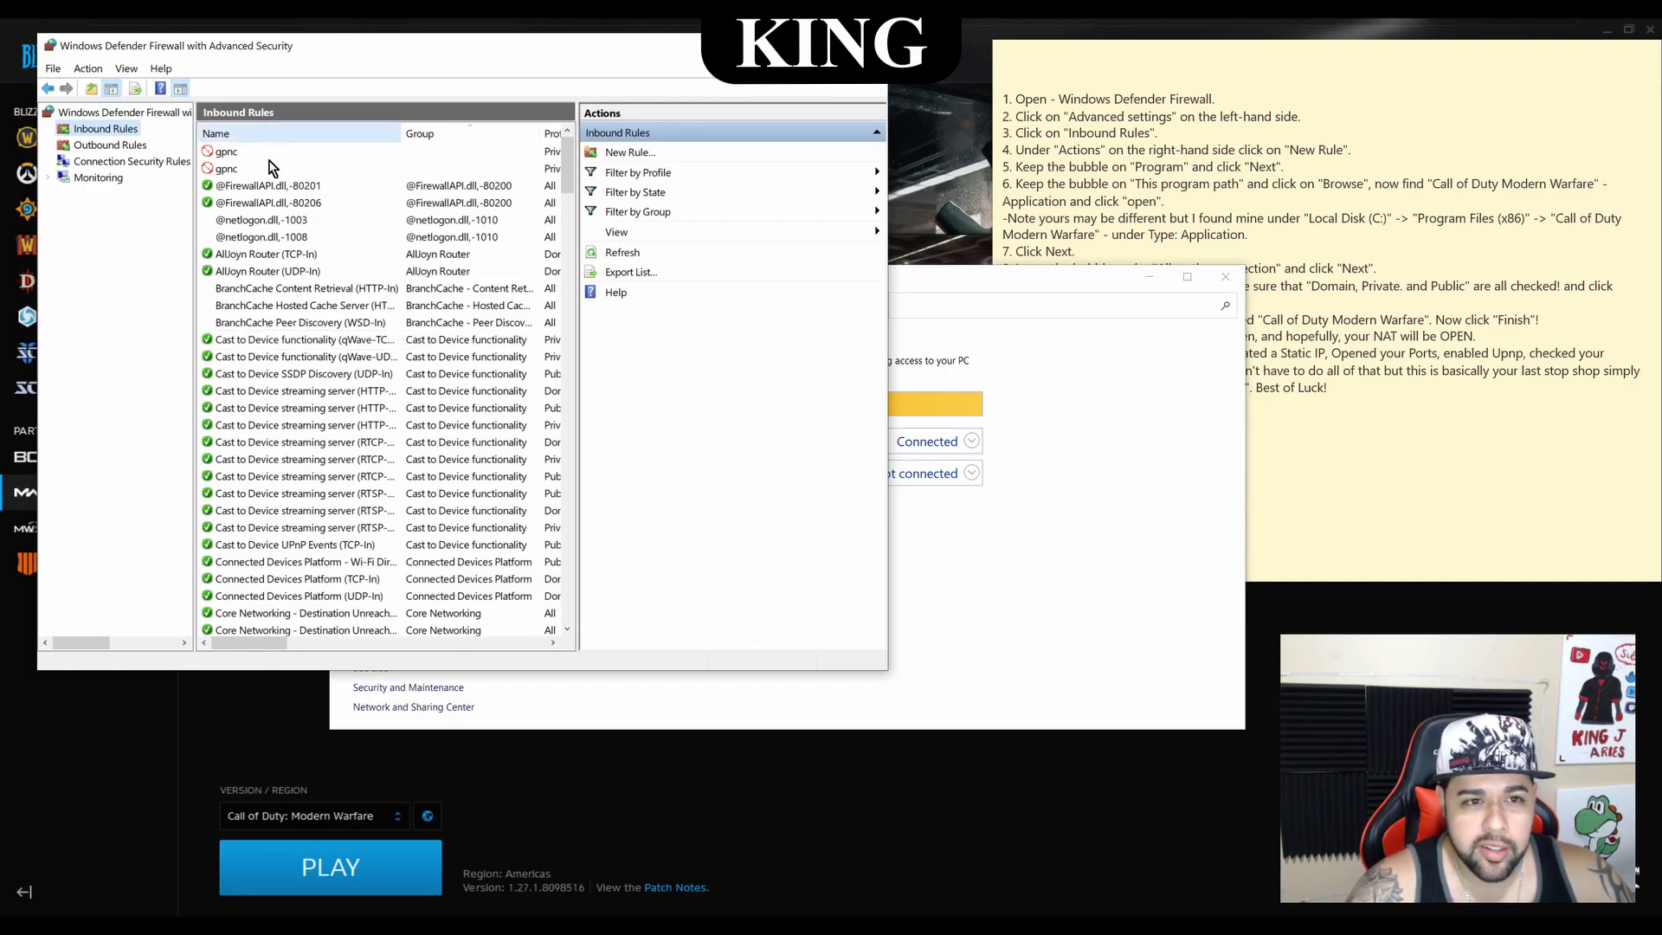
Start a new inbound program rule for ModernWarfare.exe that allows the connection
click(629, 154)
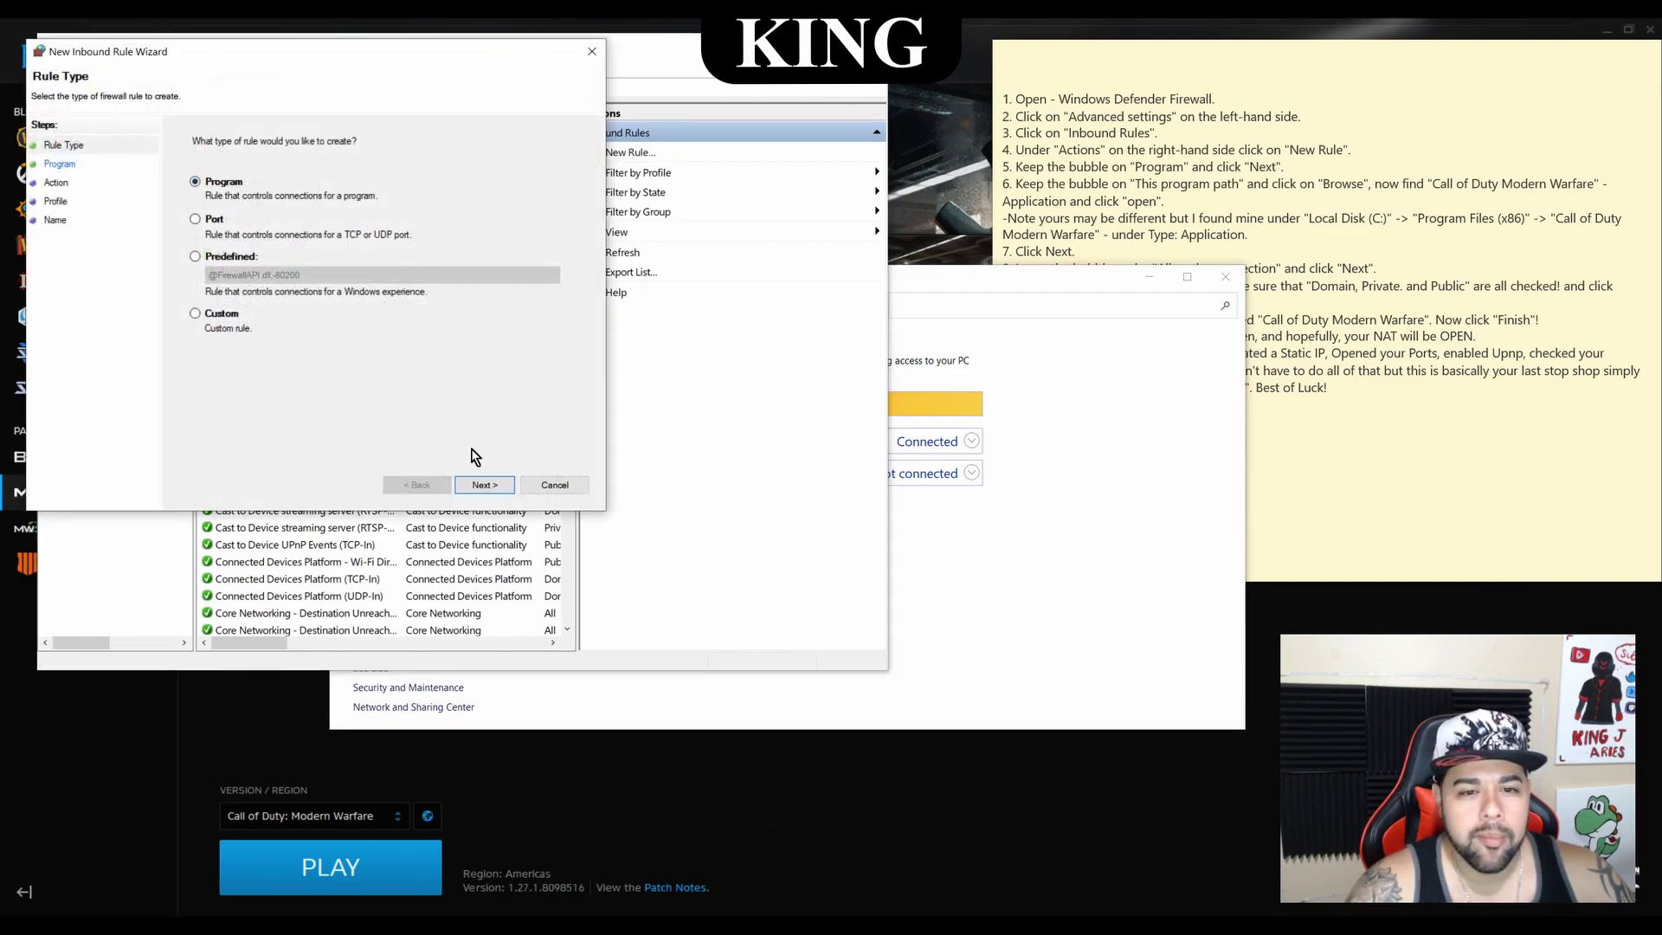
click(485, 485)
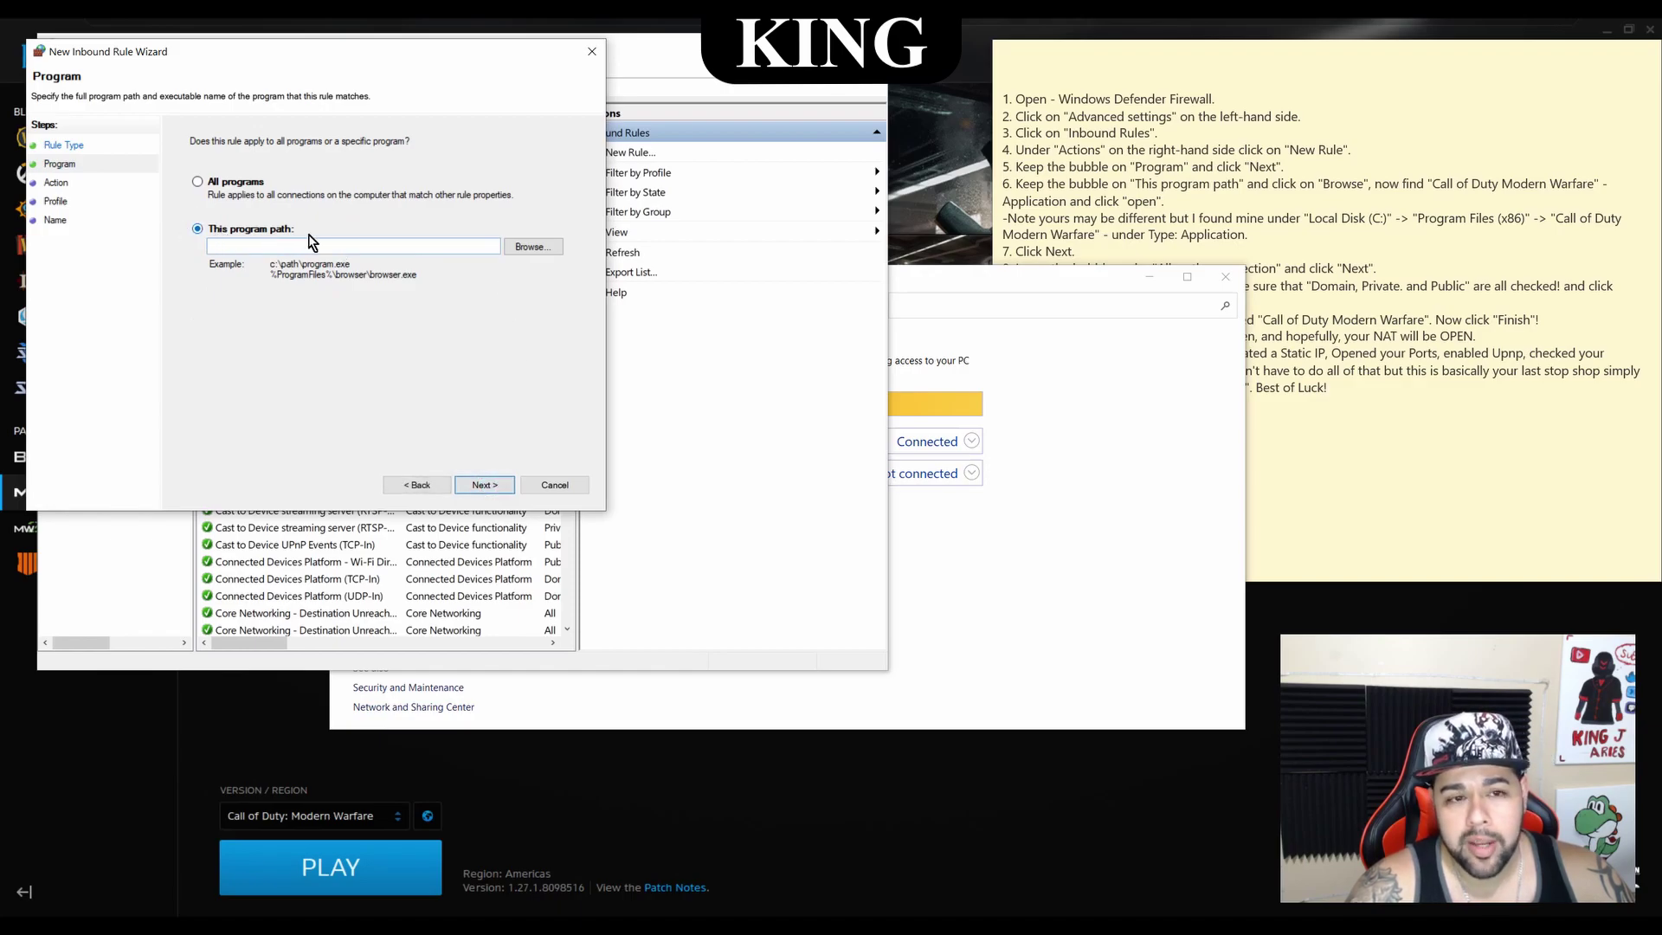
click(533, 247)
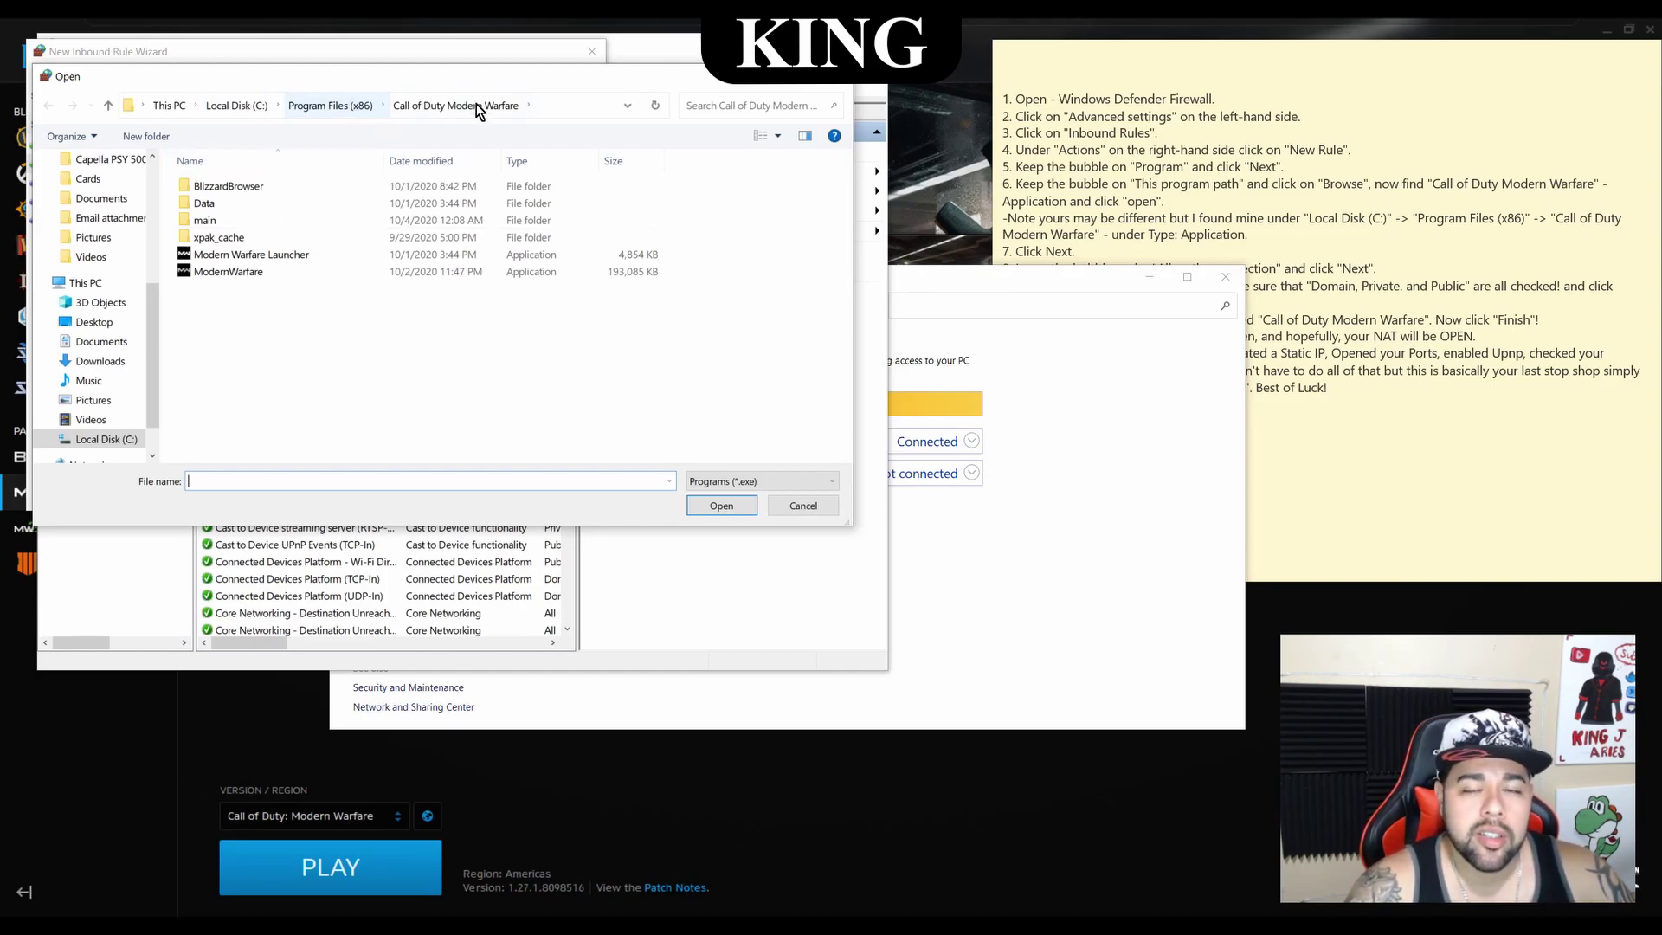
click(253, 271)
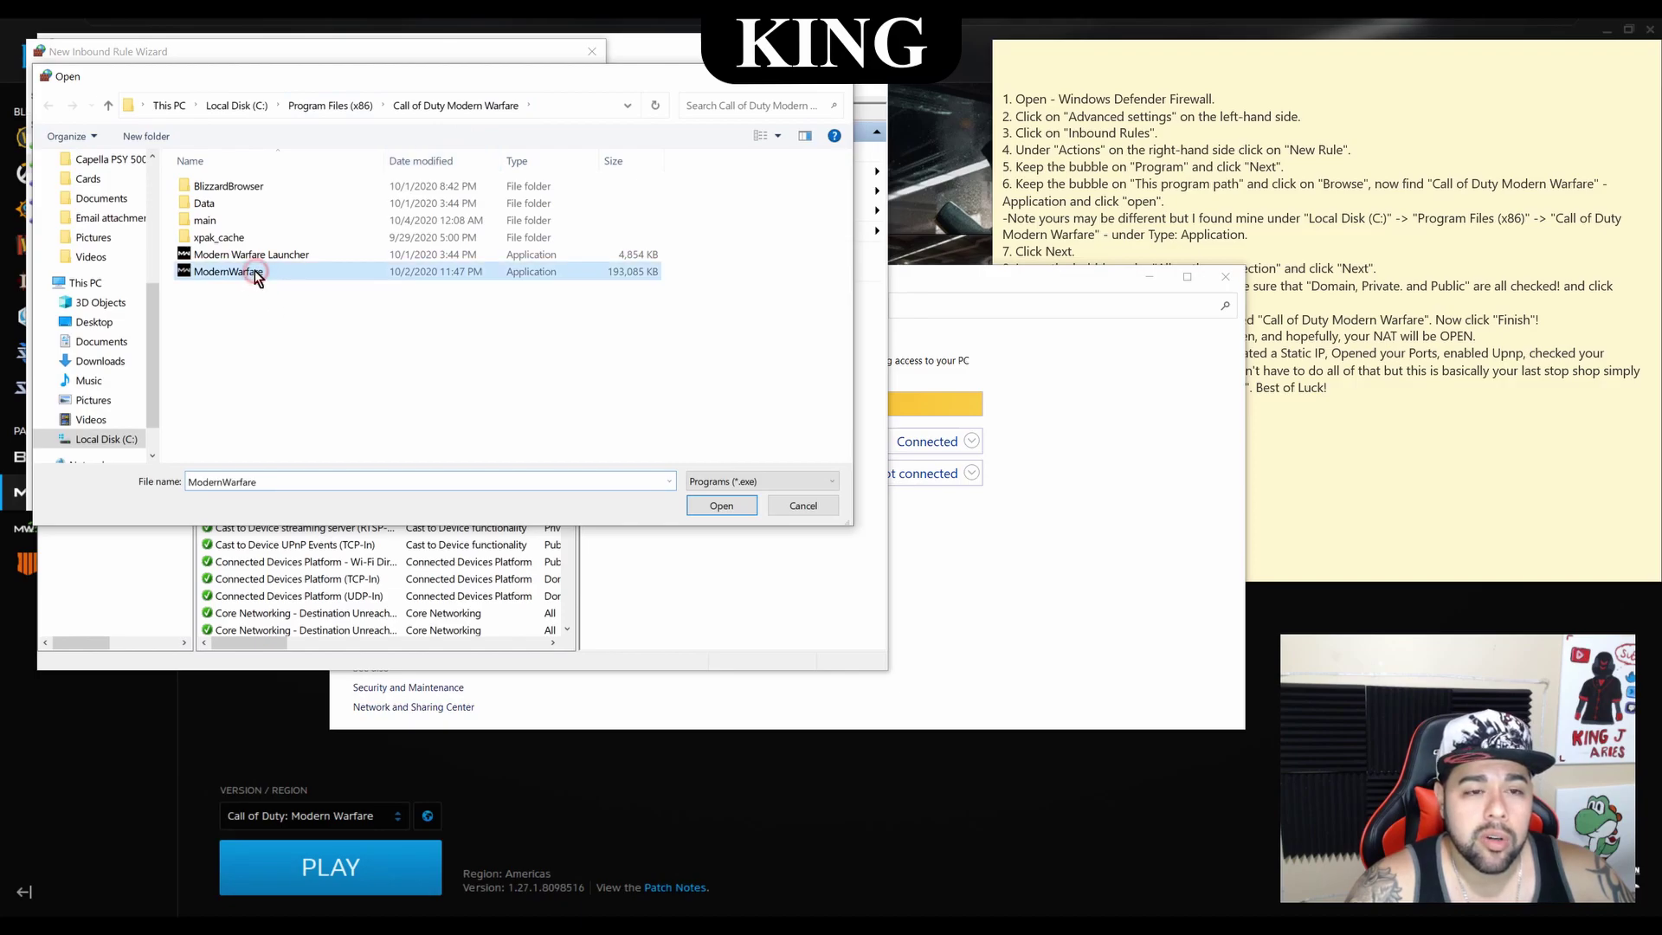
click(703, 501)
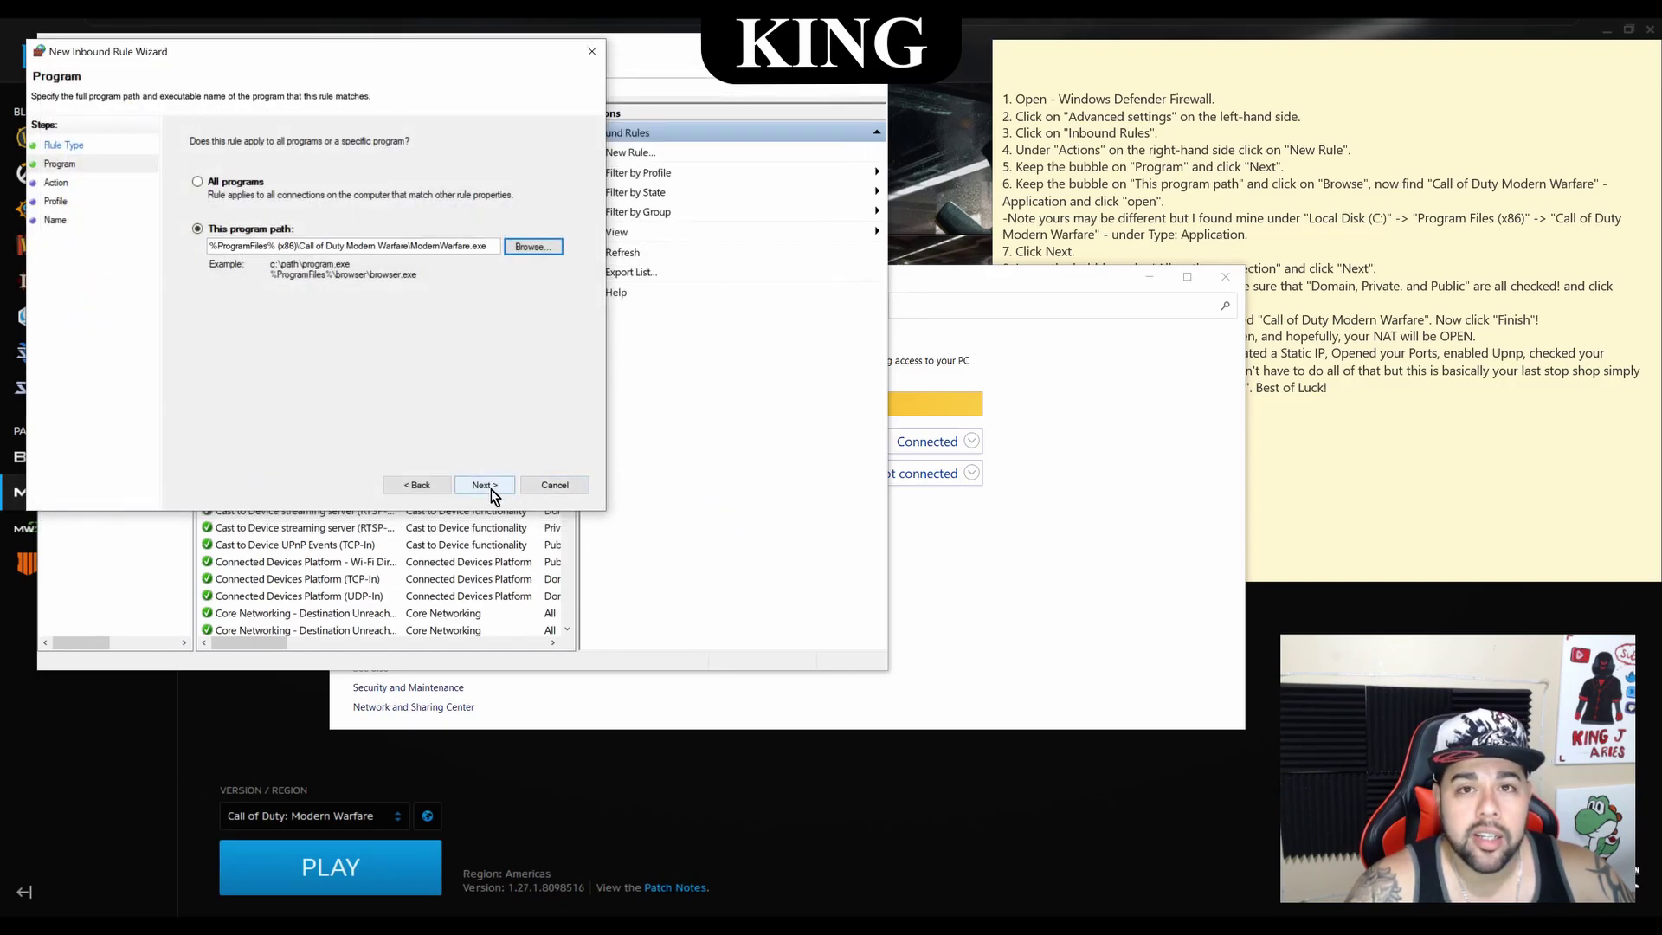
click(490, 487)
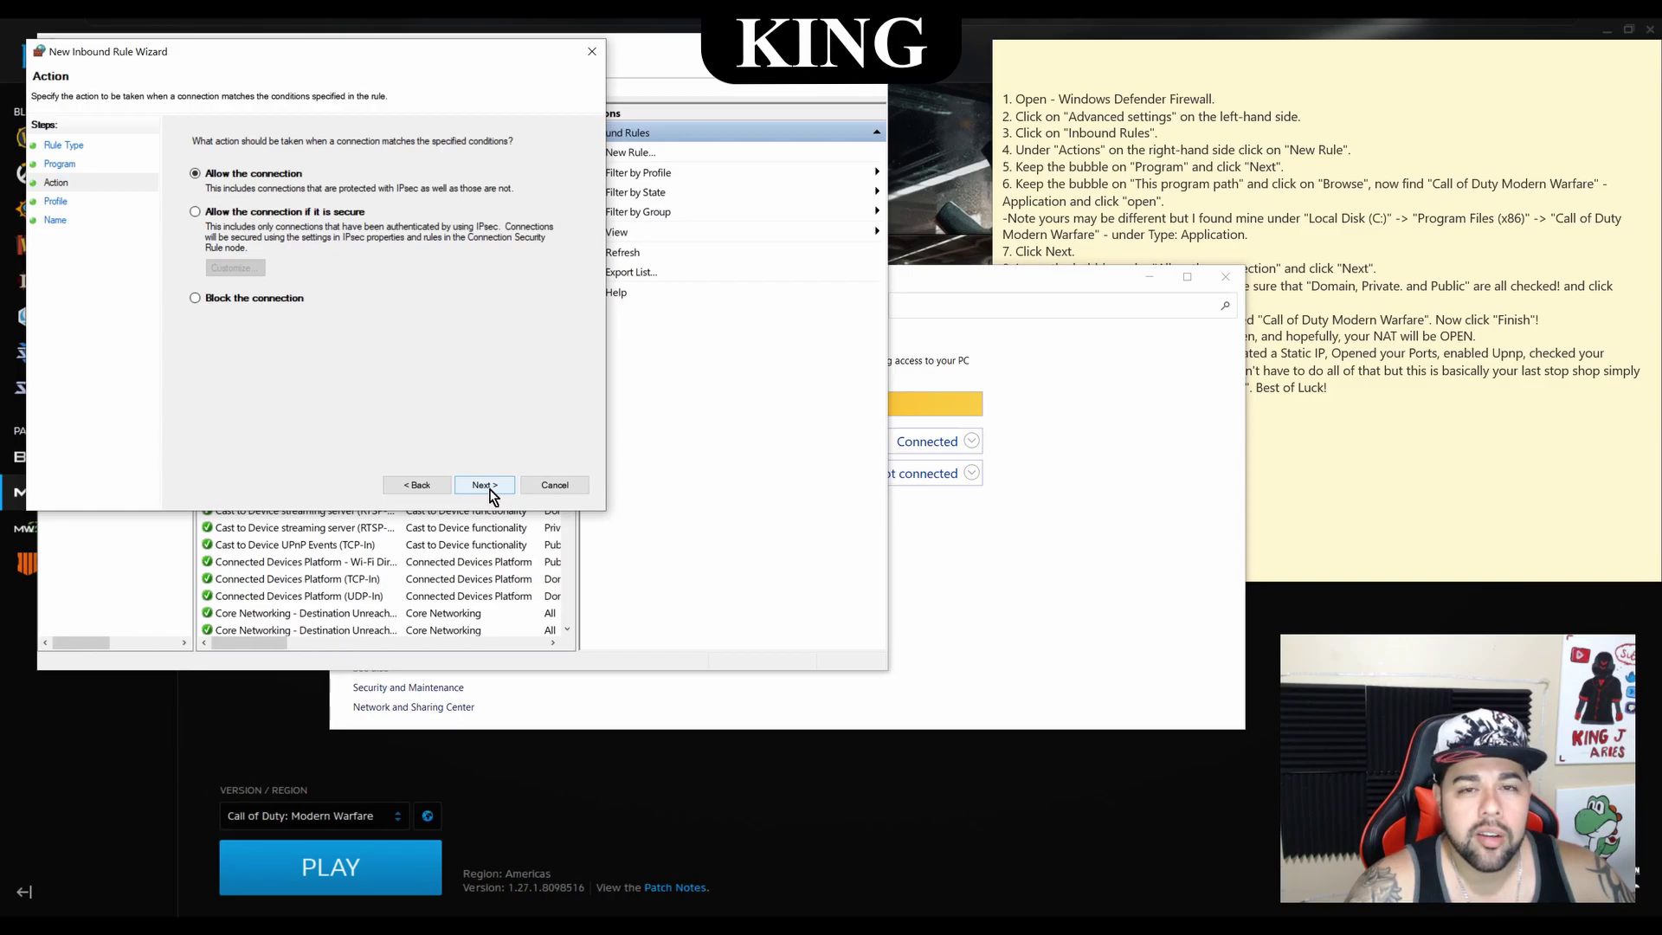
click(490, 490)
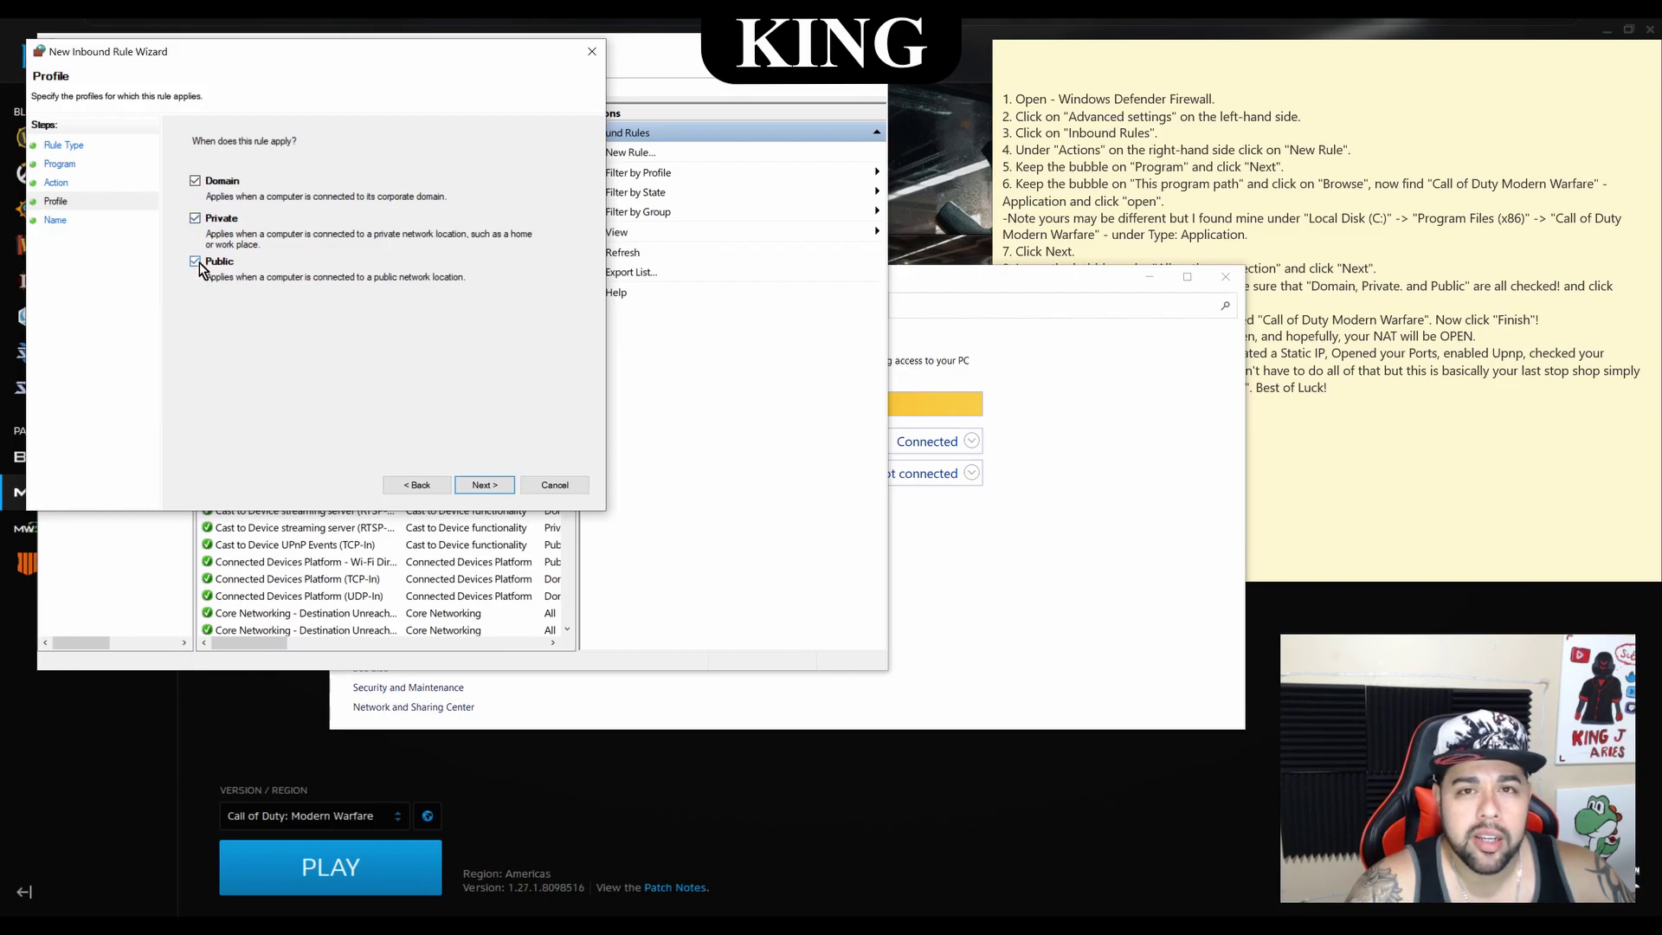
Apply the rule to Domain, Private and Public profiles and name it 'Call of Duty'
click(195, 181)
click(194, 218)
click(192, 262)
click(194, 218)
click(194, 181)
click(195, 261)
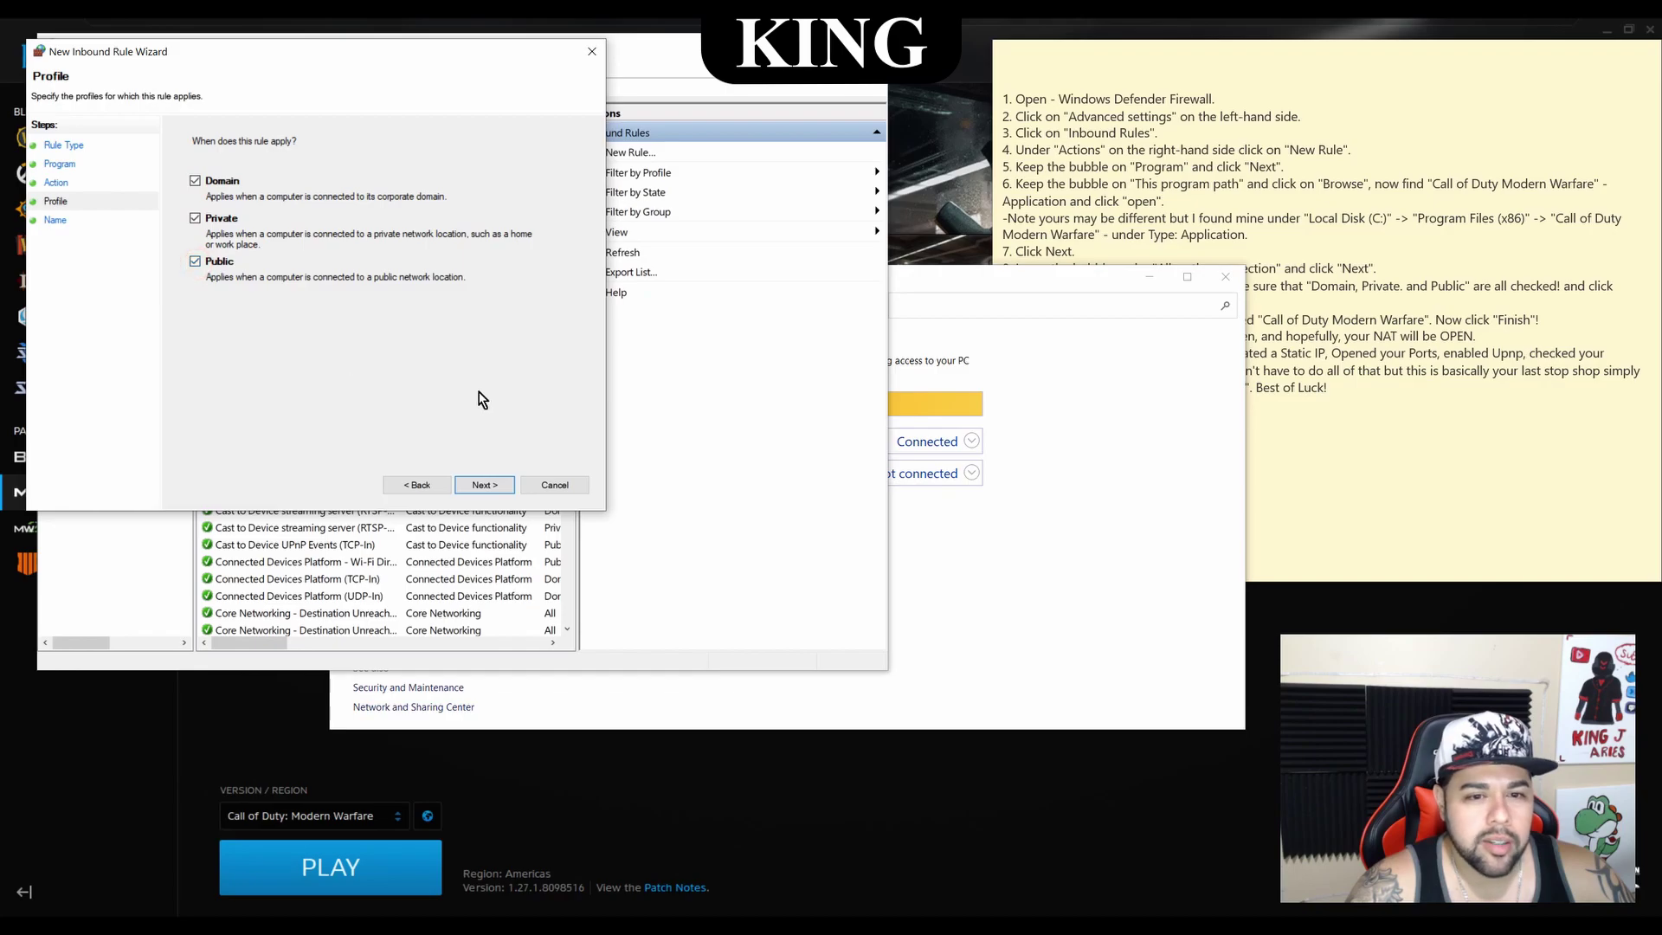
click(485, 485)
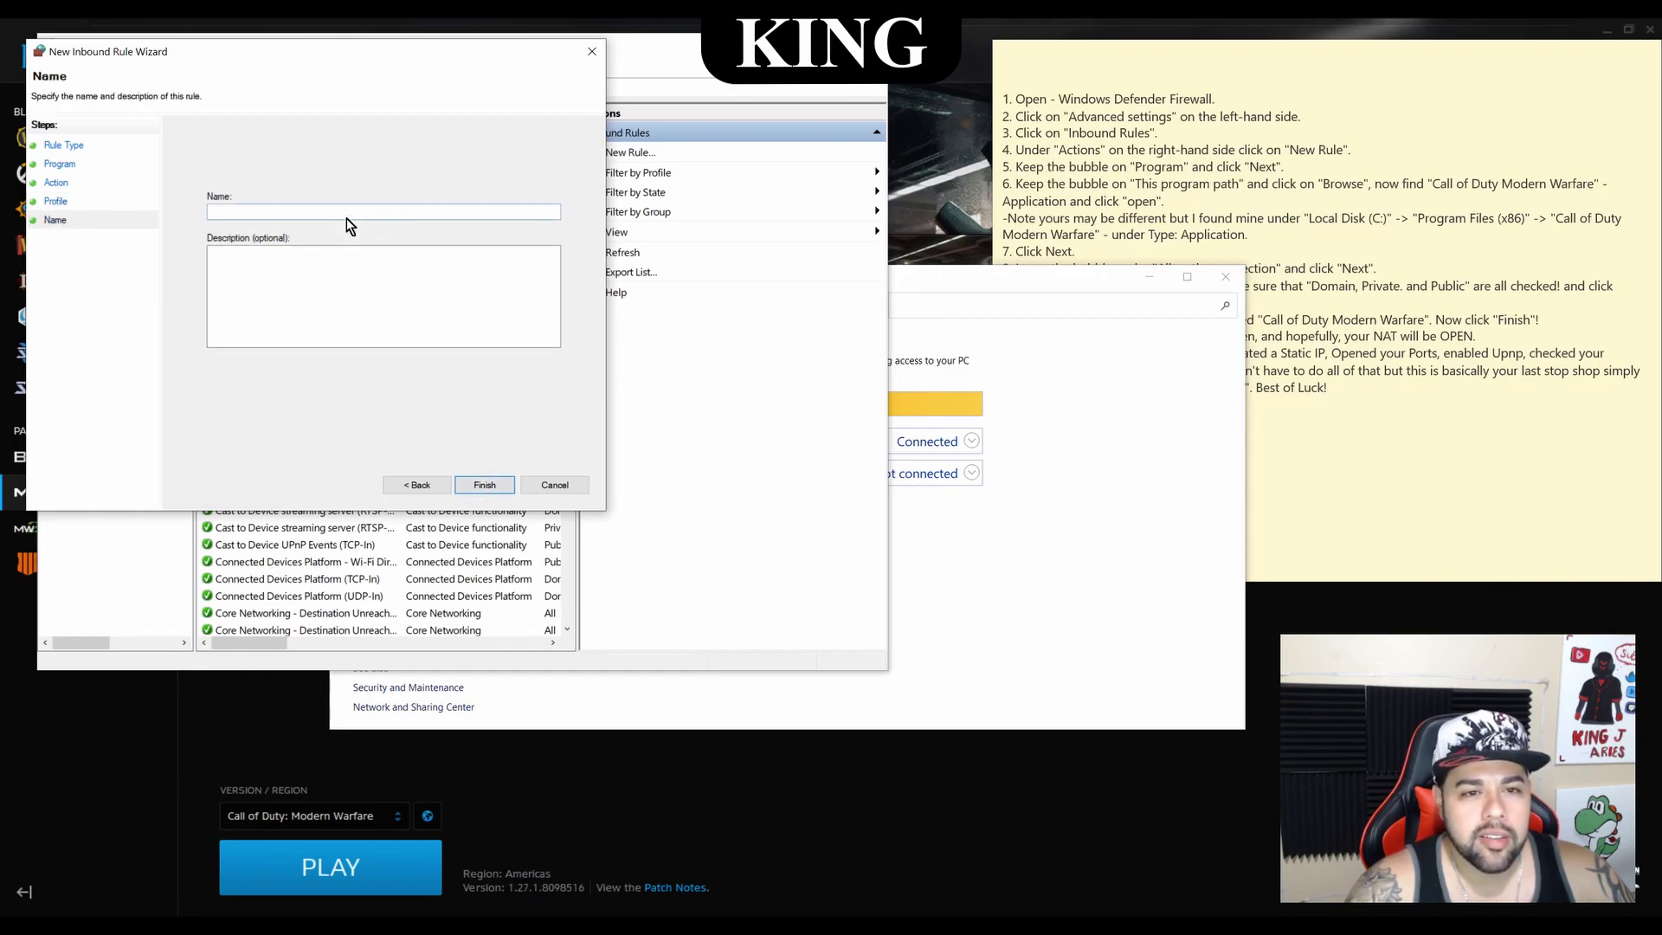
text(Cal)
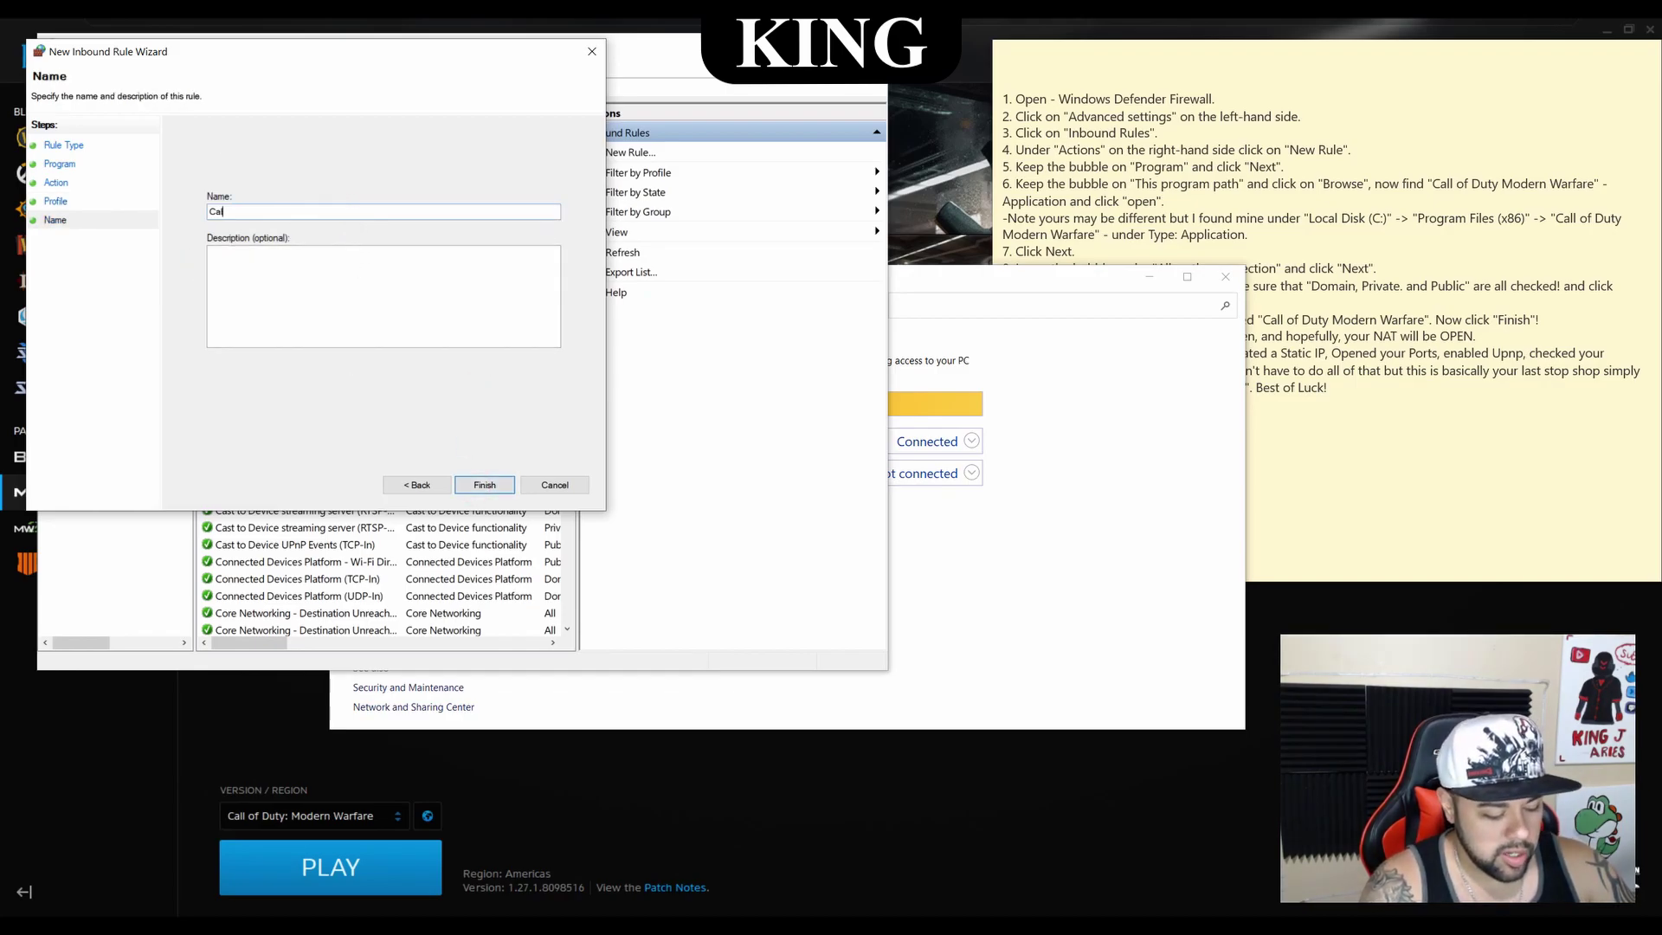
text(l of Duty)
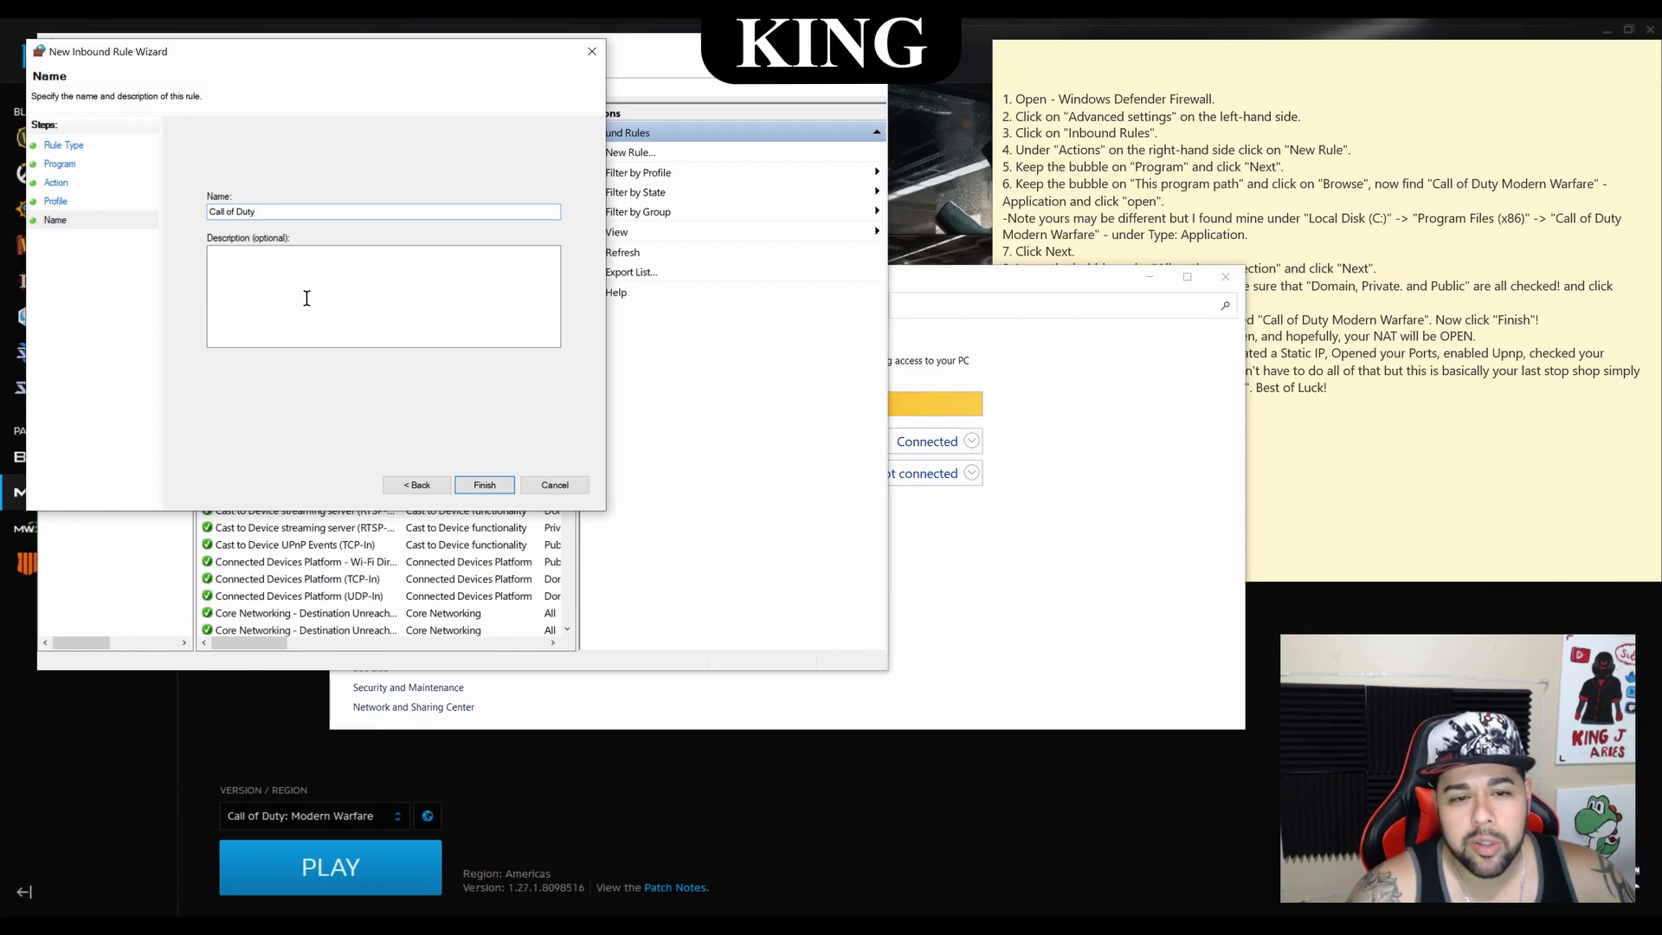
click(485, 487)
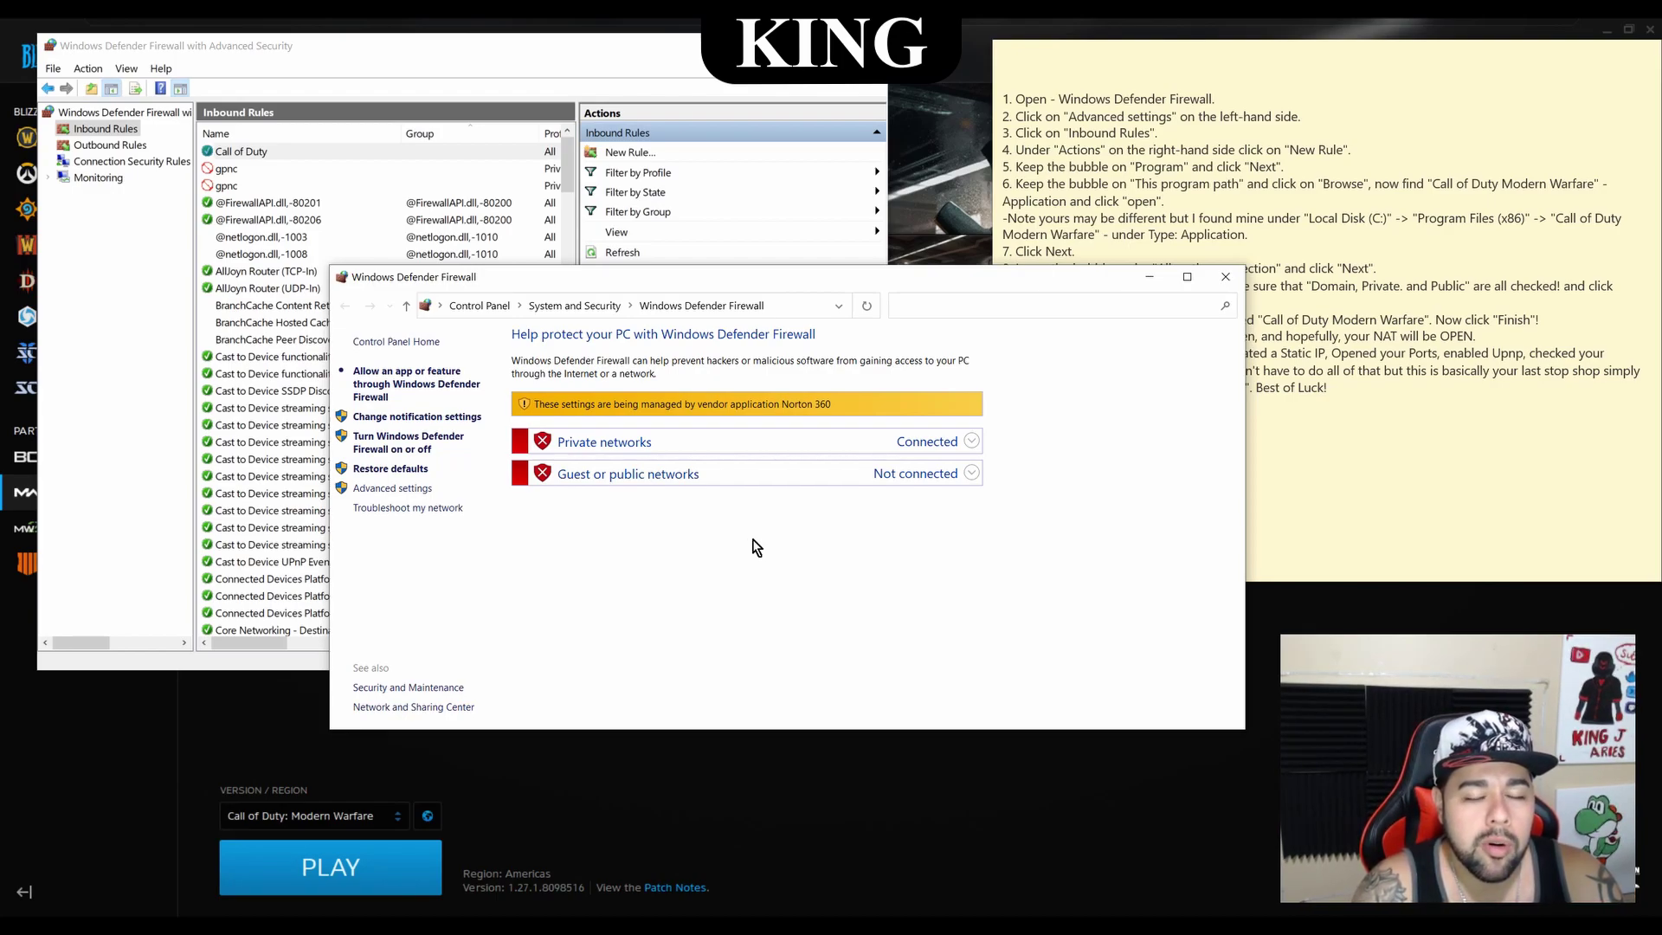
Close the basic Windows Defender Firewall window, leaving the Call of Duty rule listed
click(755, 552)
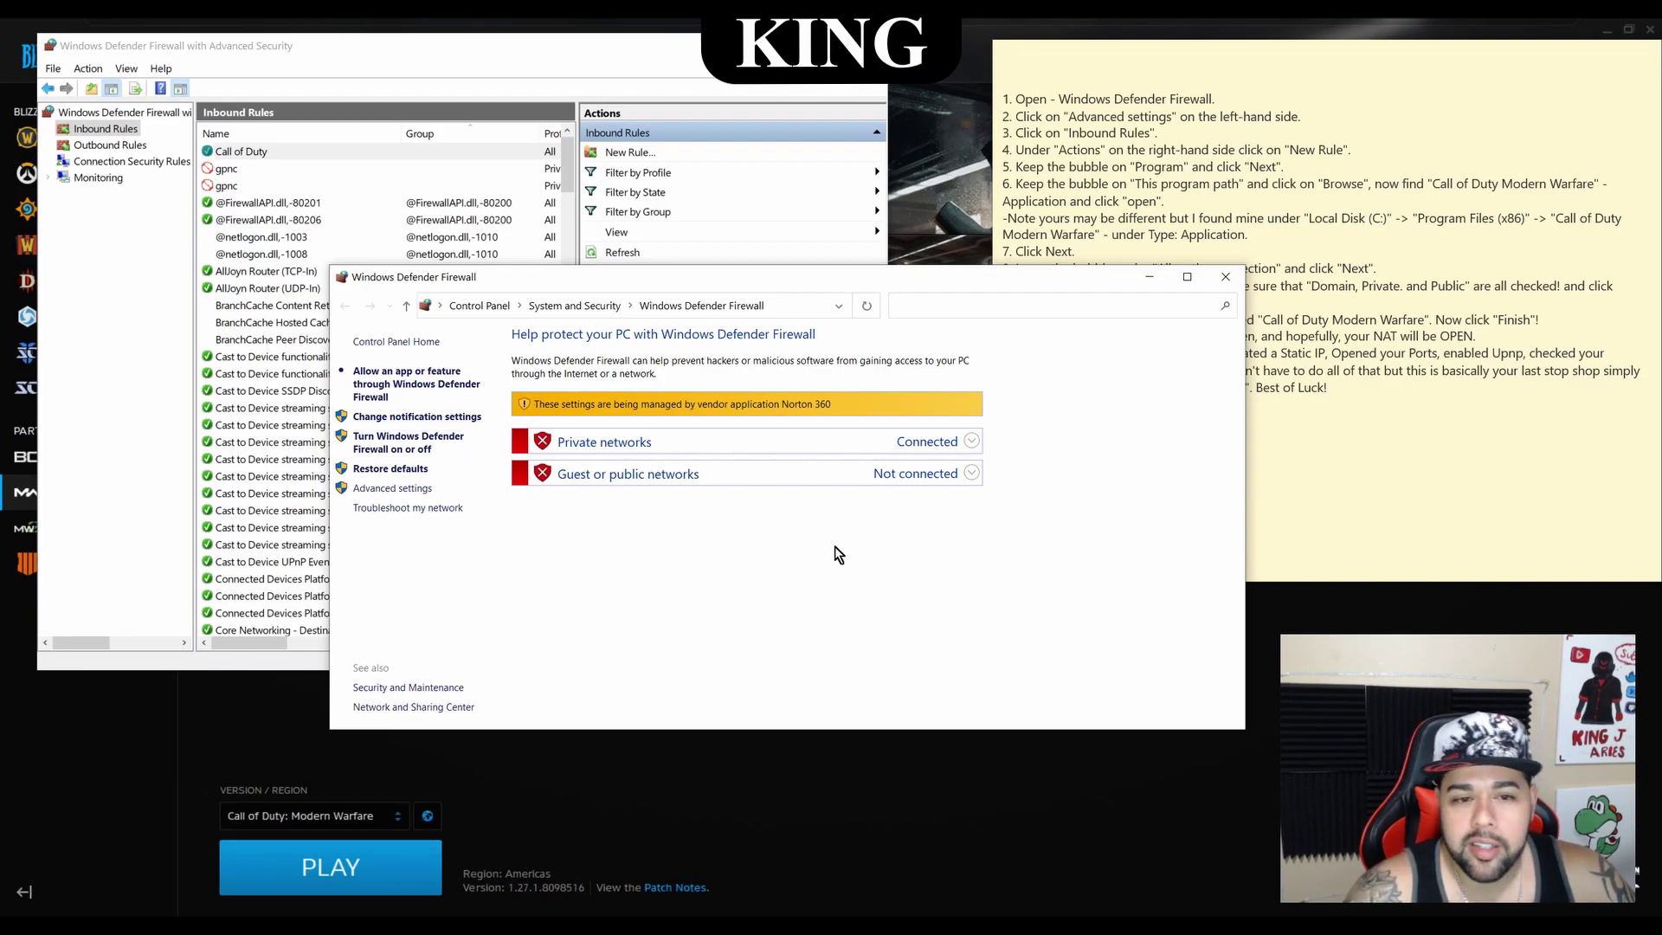
click(1227, 277)
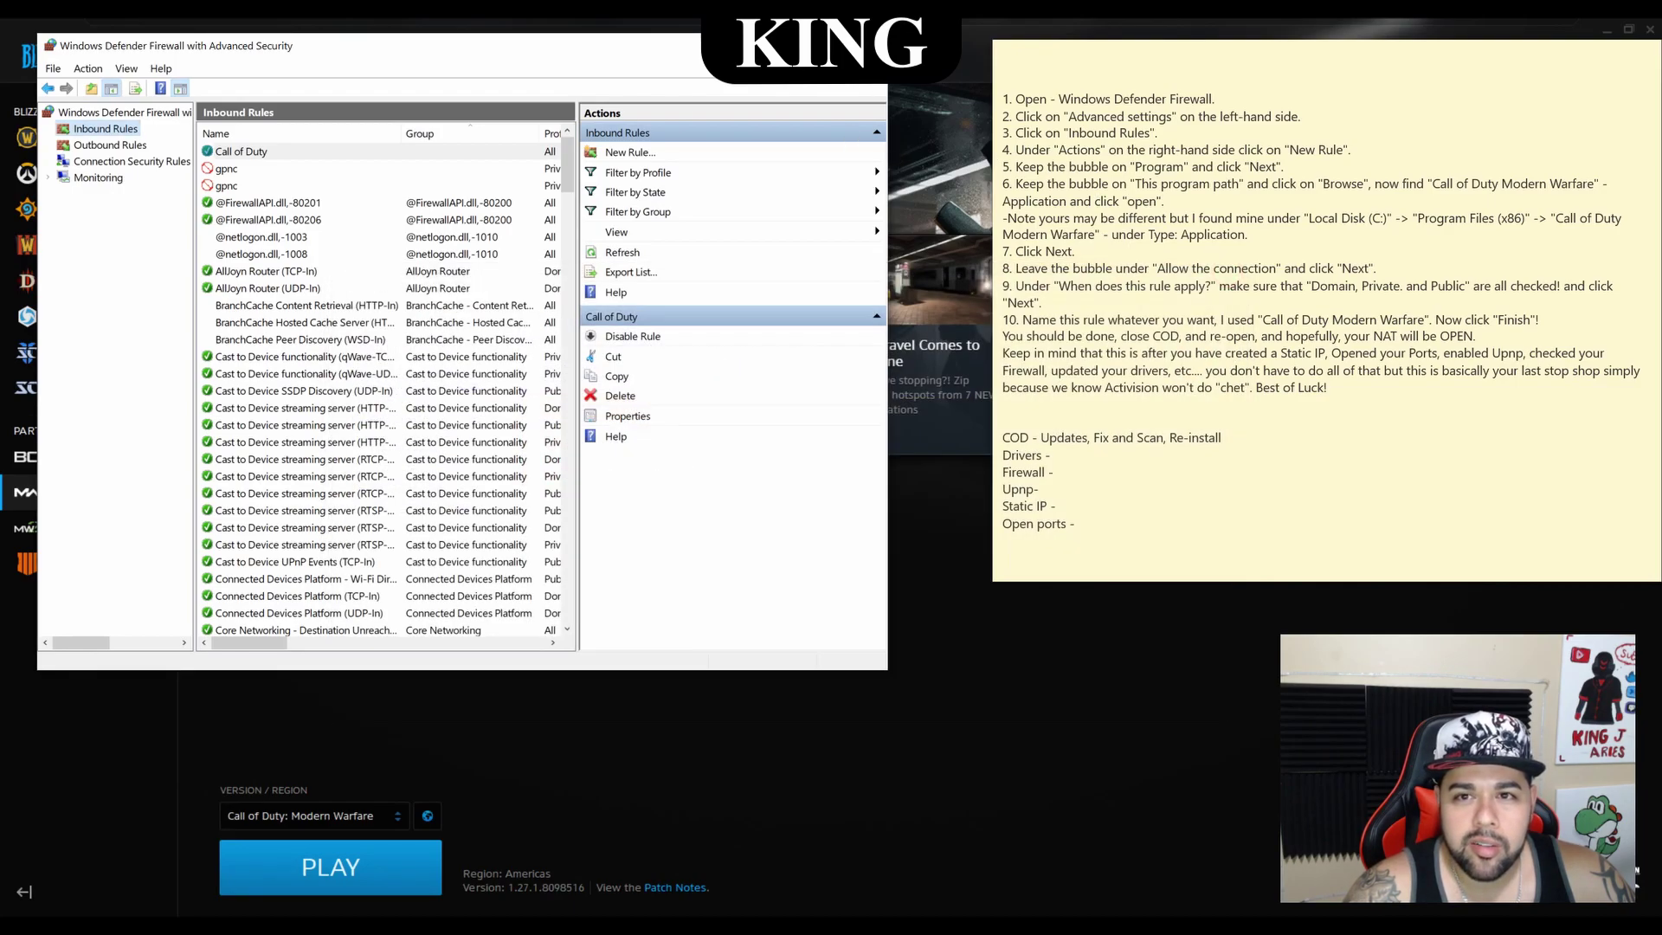
Close Advanced Security and move the checklist note to the right side
key(alt+F4)
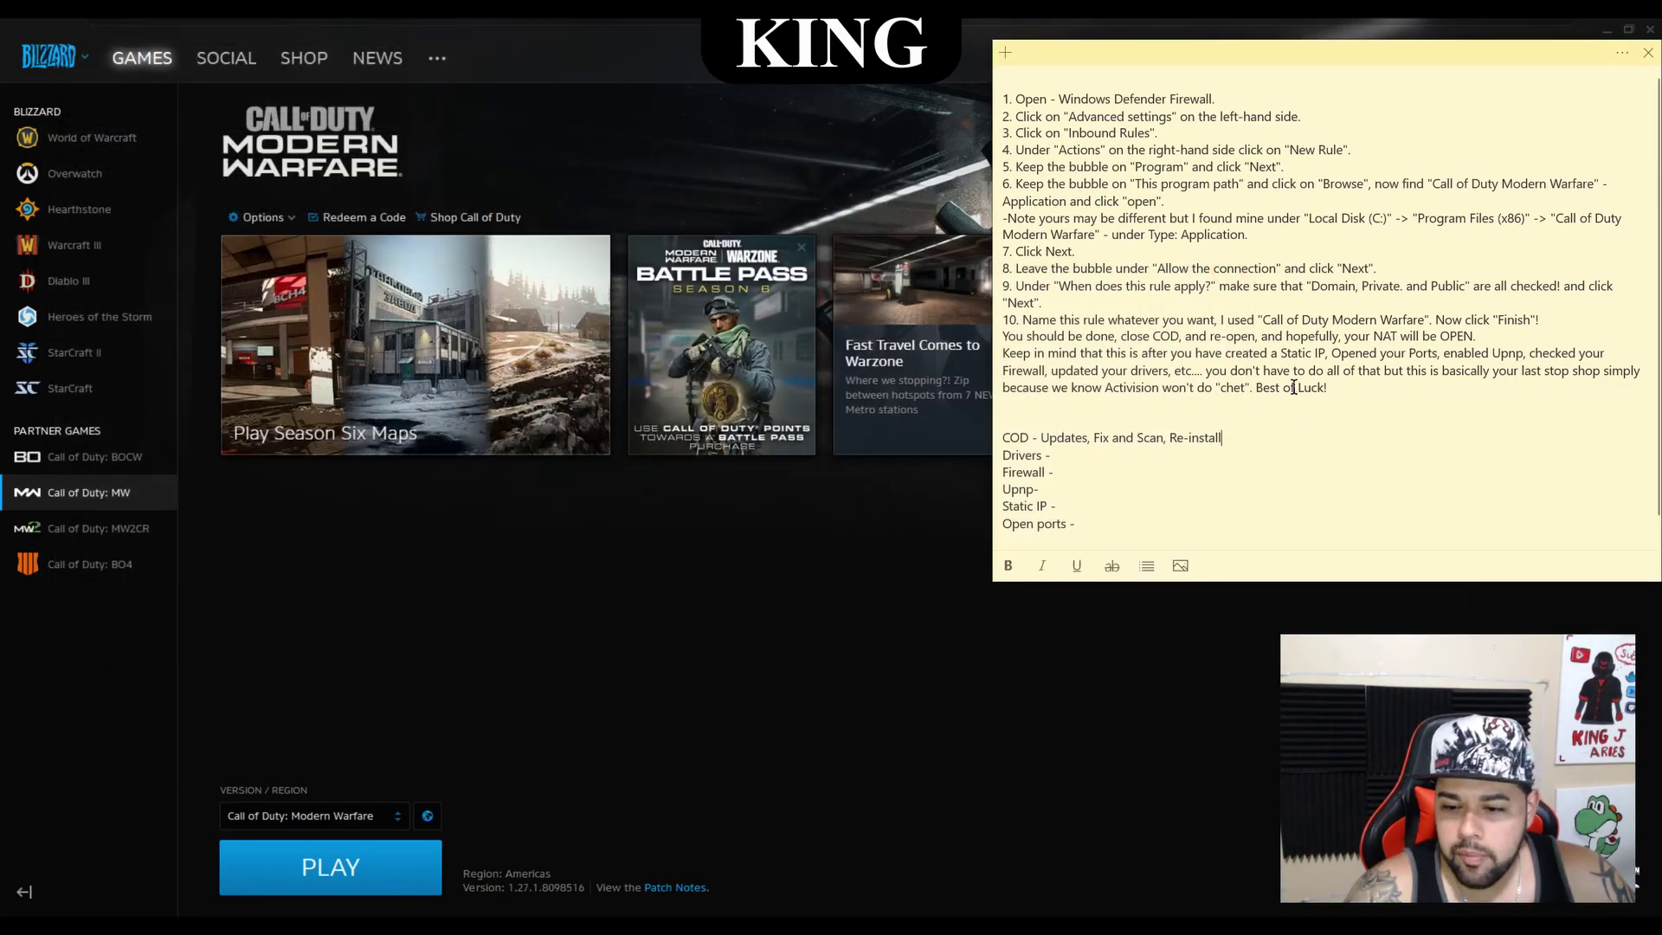
drag(1344, 62, 766, 133)
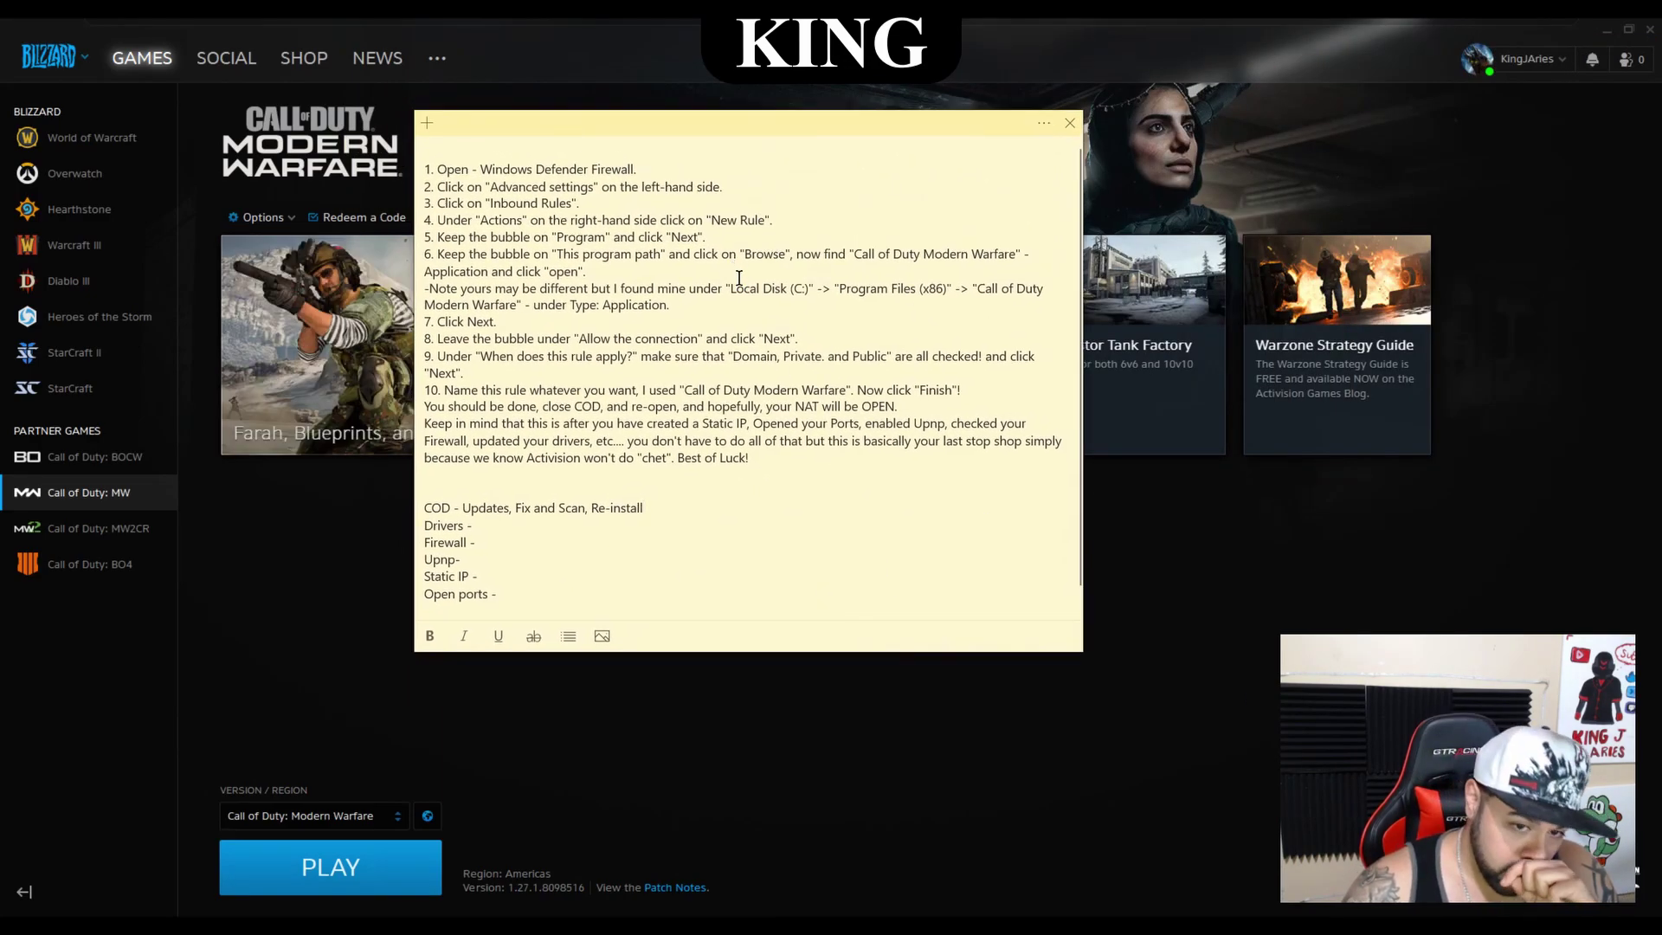
drag(757, 127, 1141, 210)
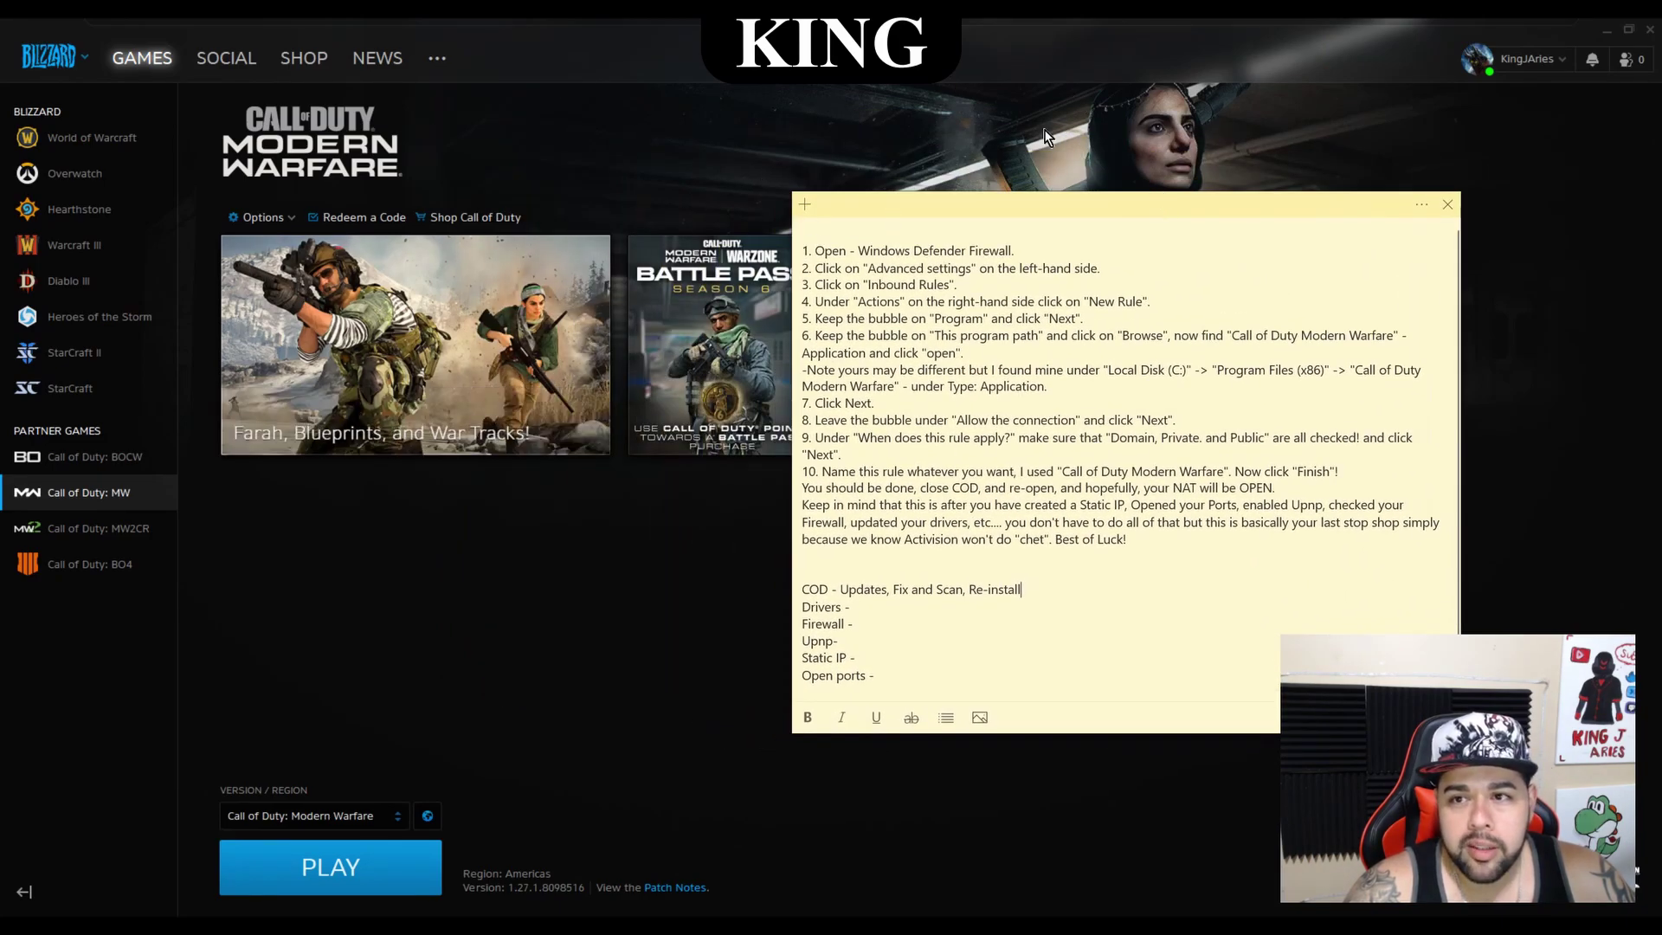
Check Modern Warfare for updates and keep the game region set to Americas
click(273, 219)
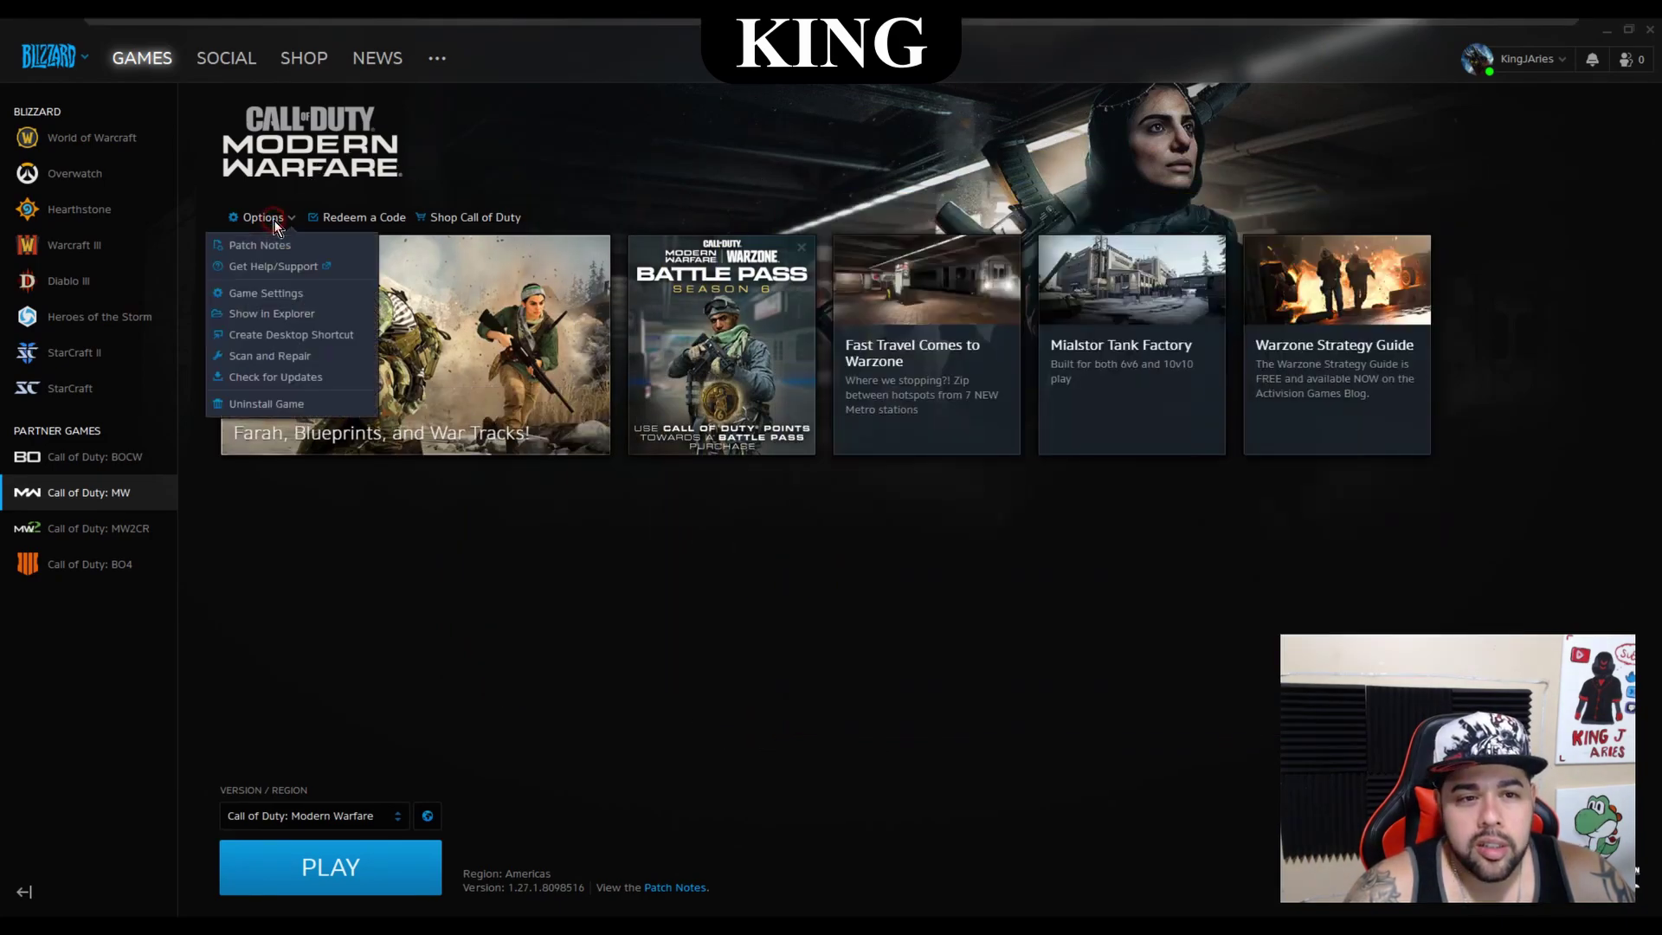
click(309, 378)
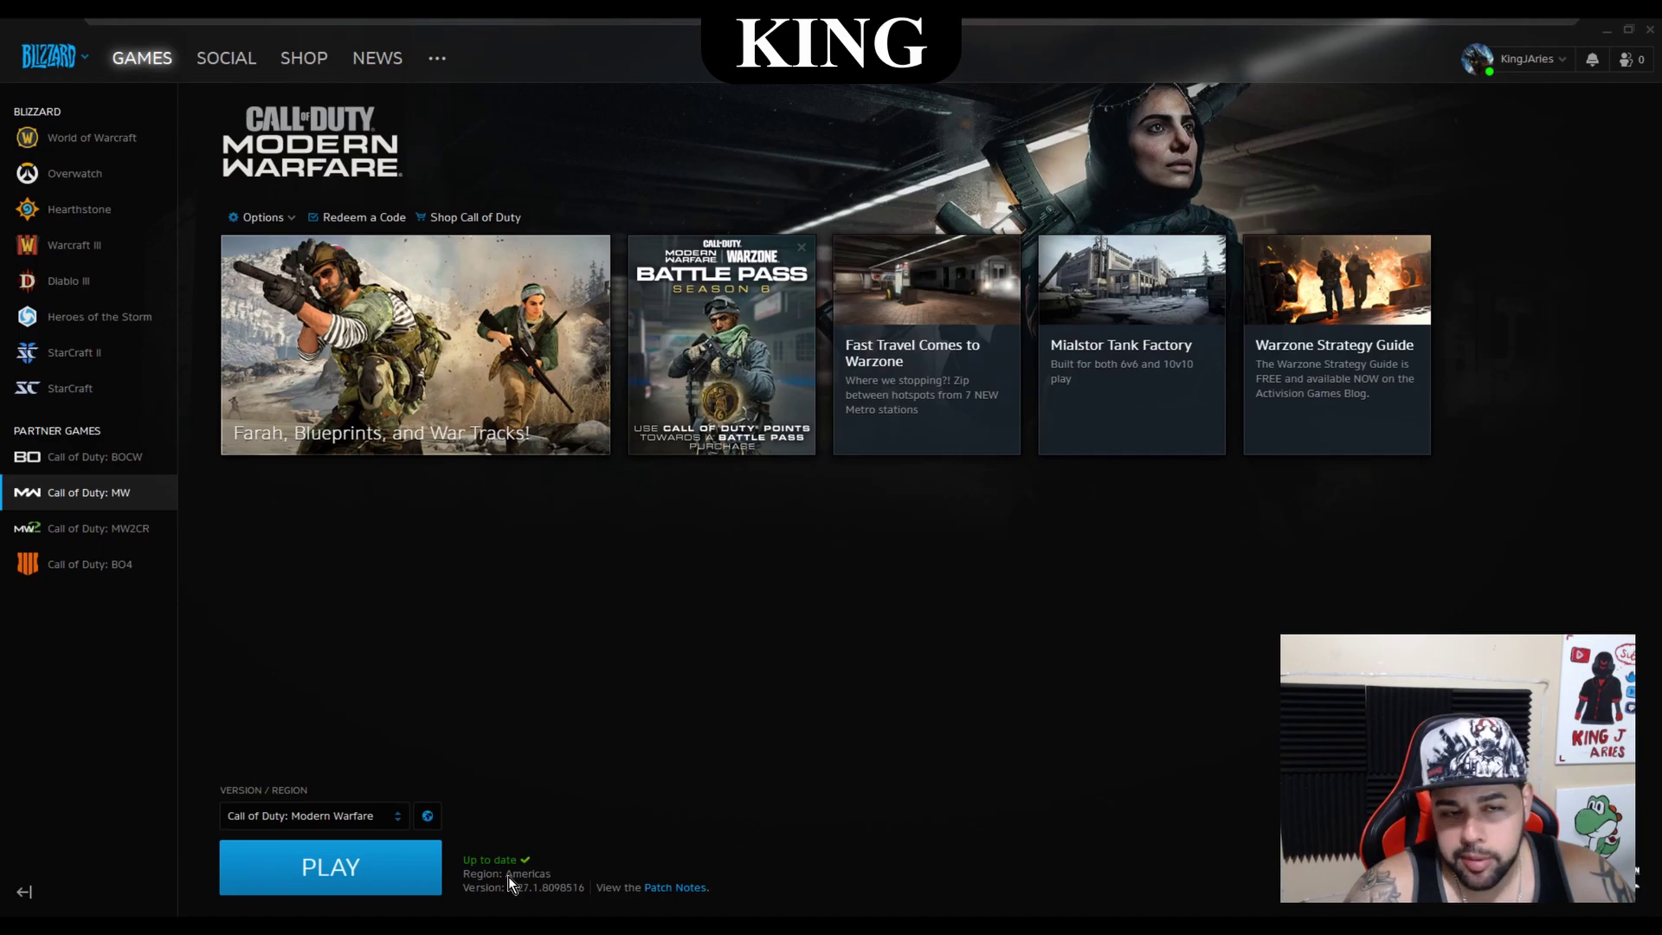
click(429, 818)
click(439, 737)
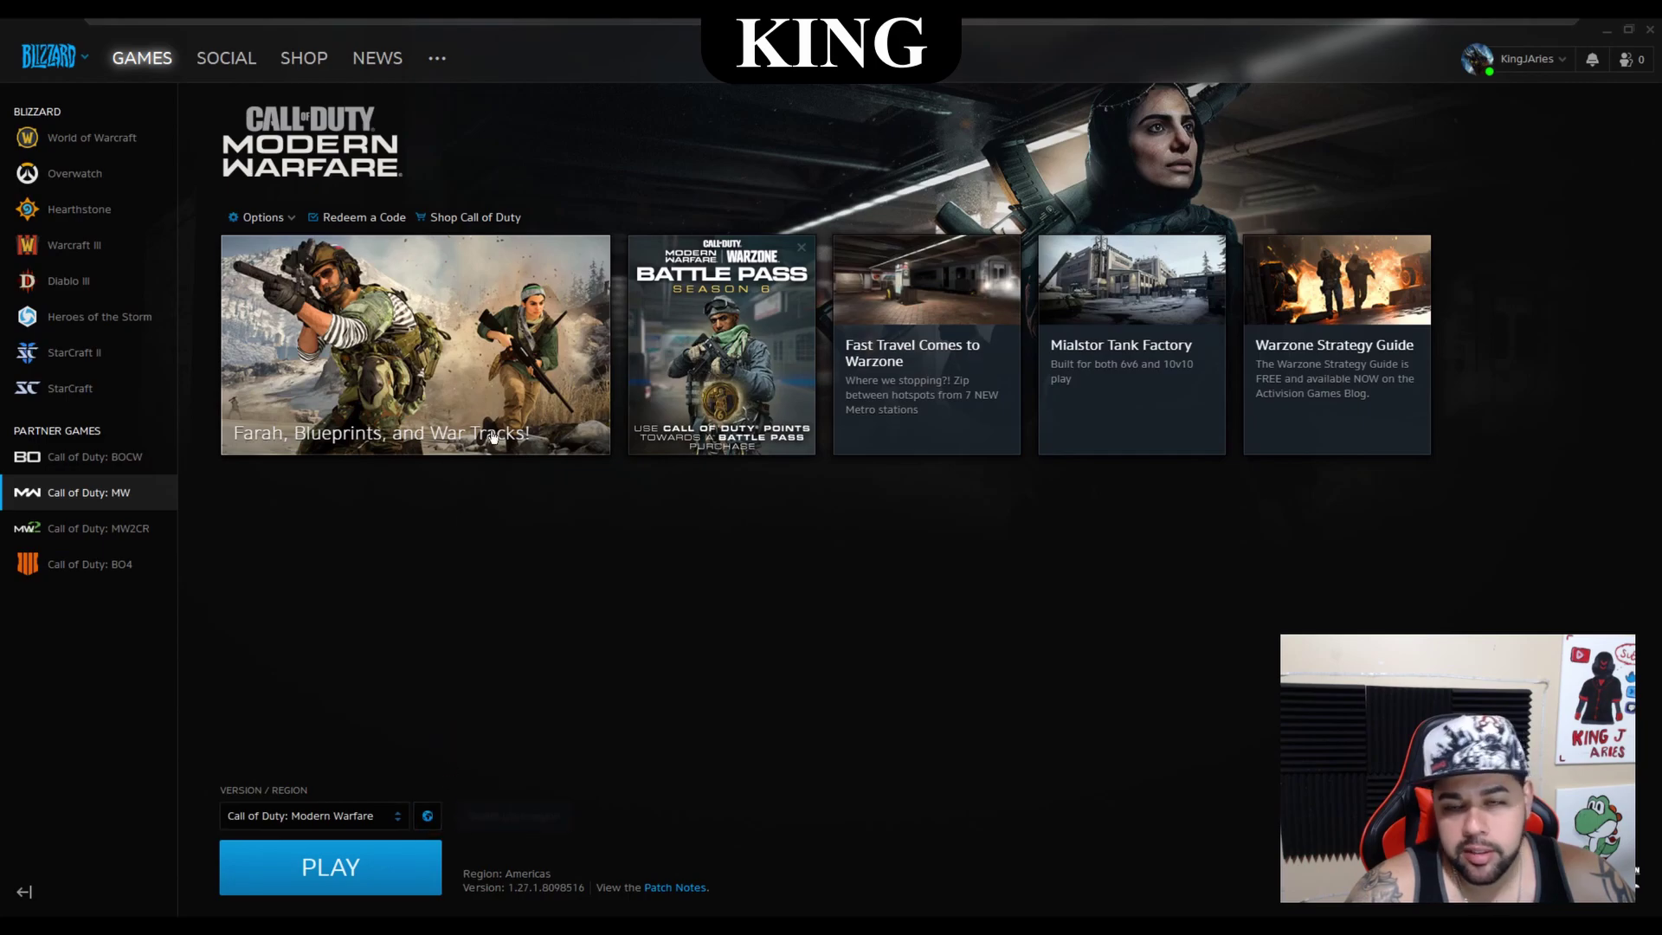
click(279, 217)
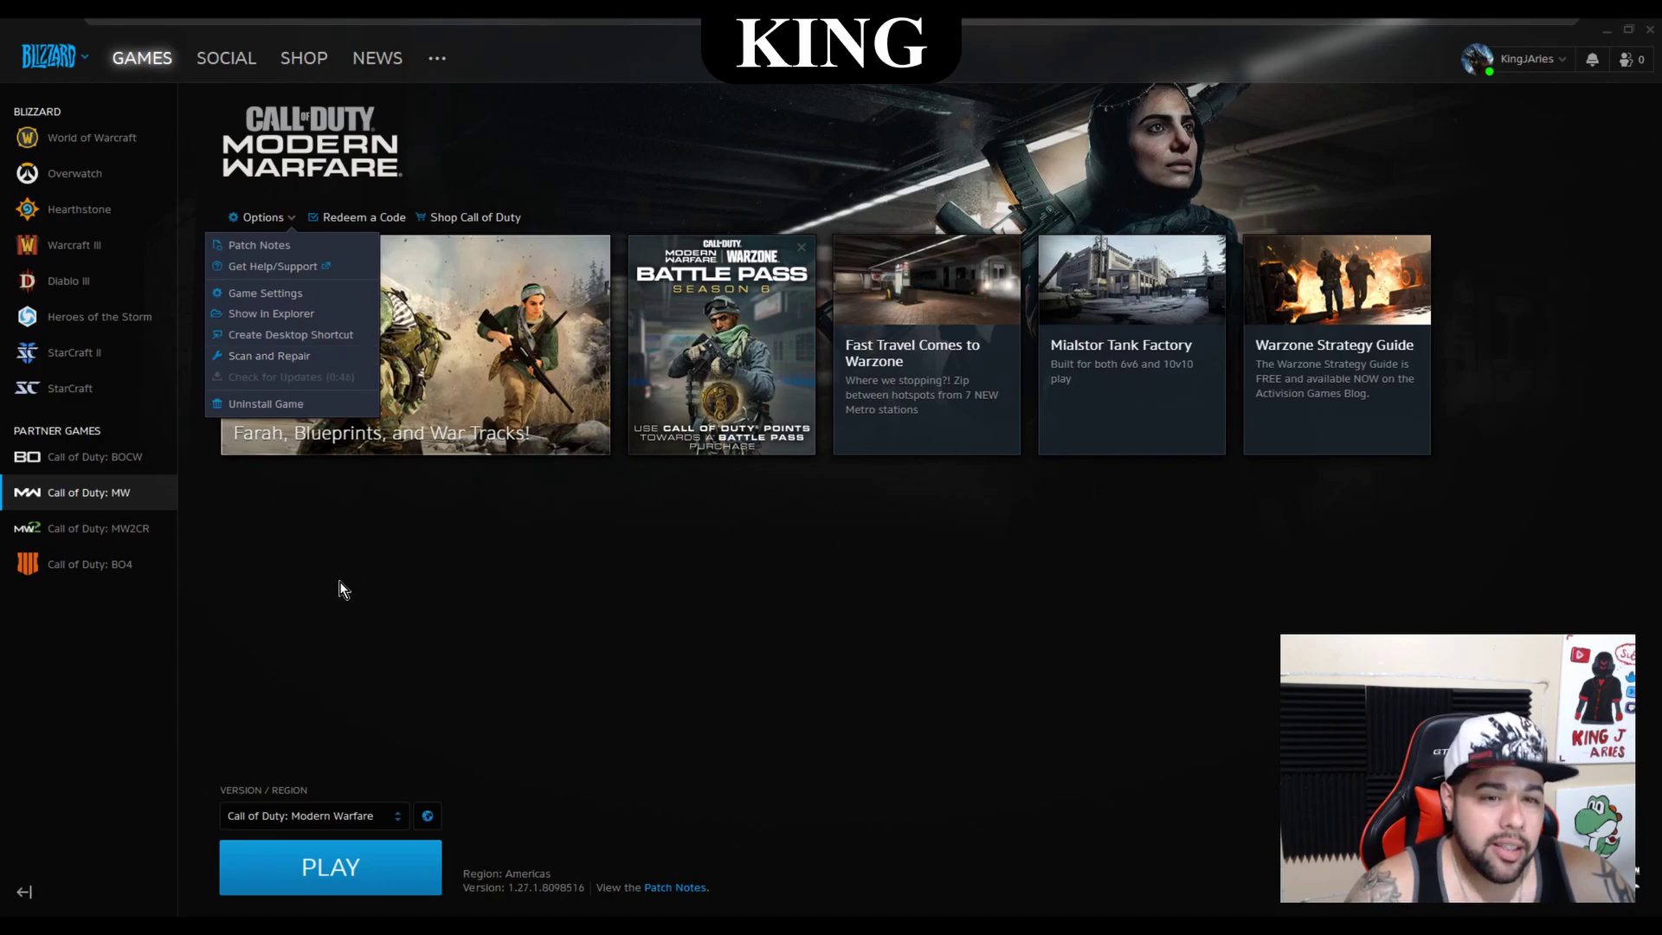
click(386, 606)
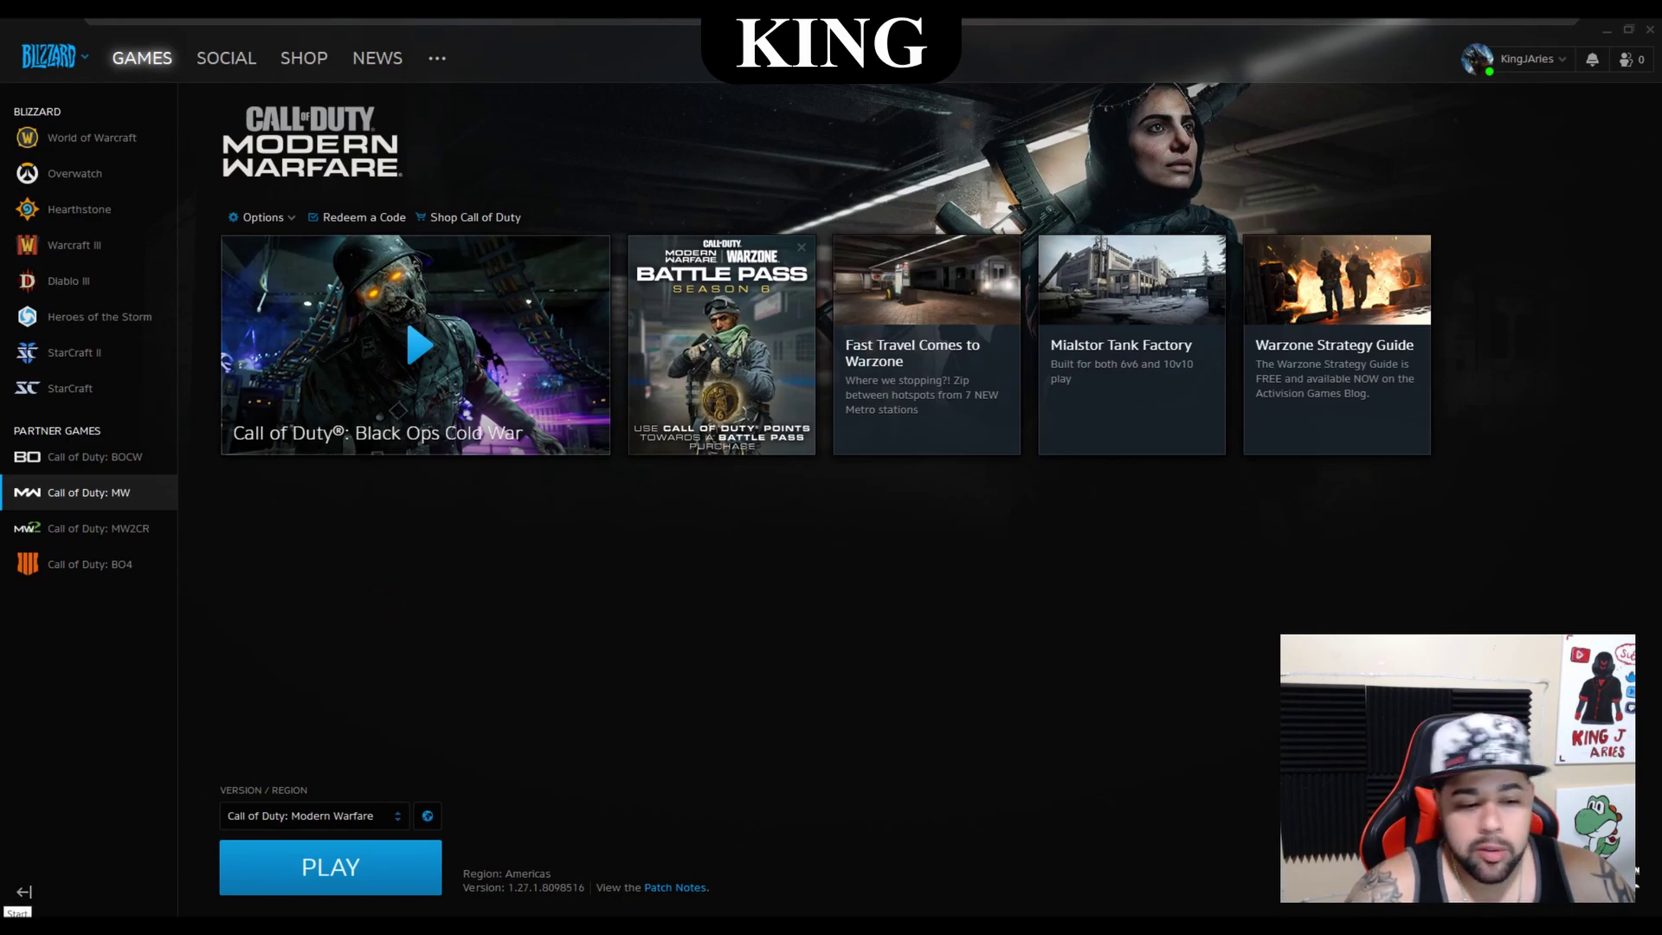
In Device Manager, search automatically for a newer Intel UHD Graphics 630 driver
right_click(13, 926)
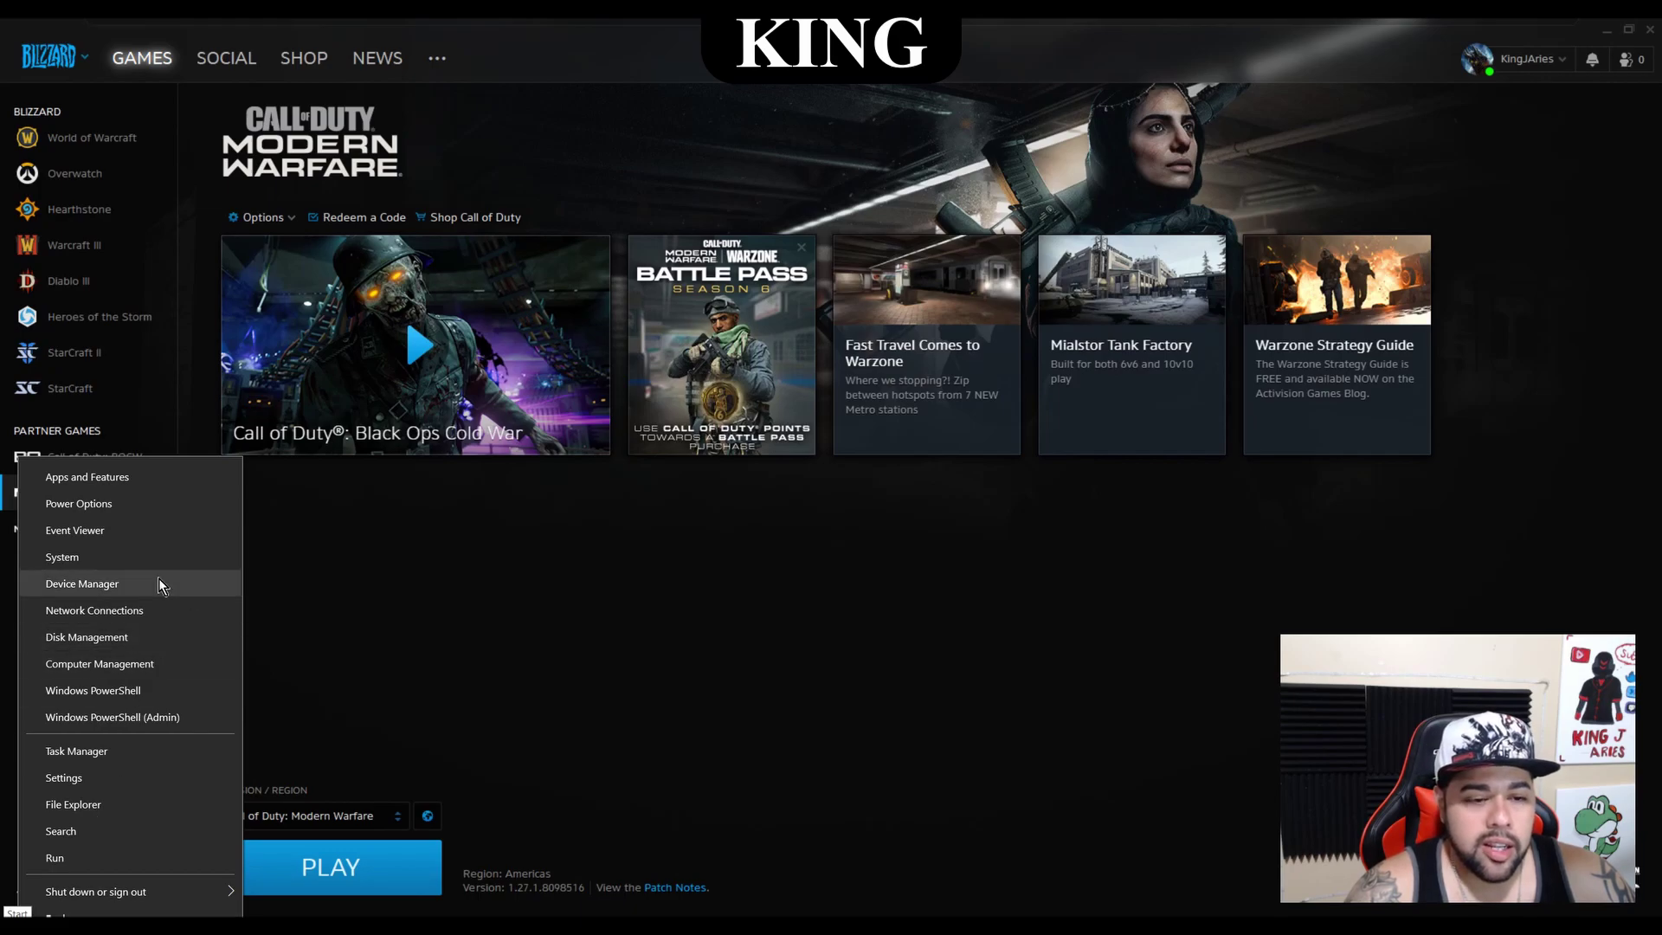
click(121, 584)
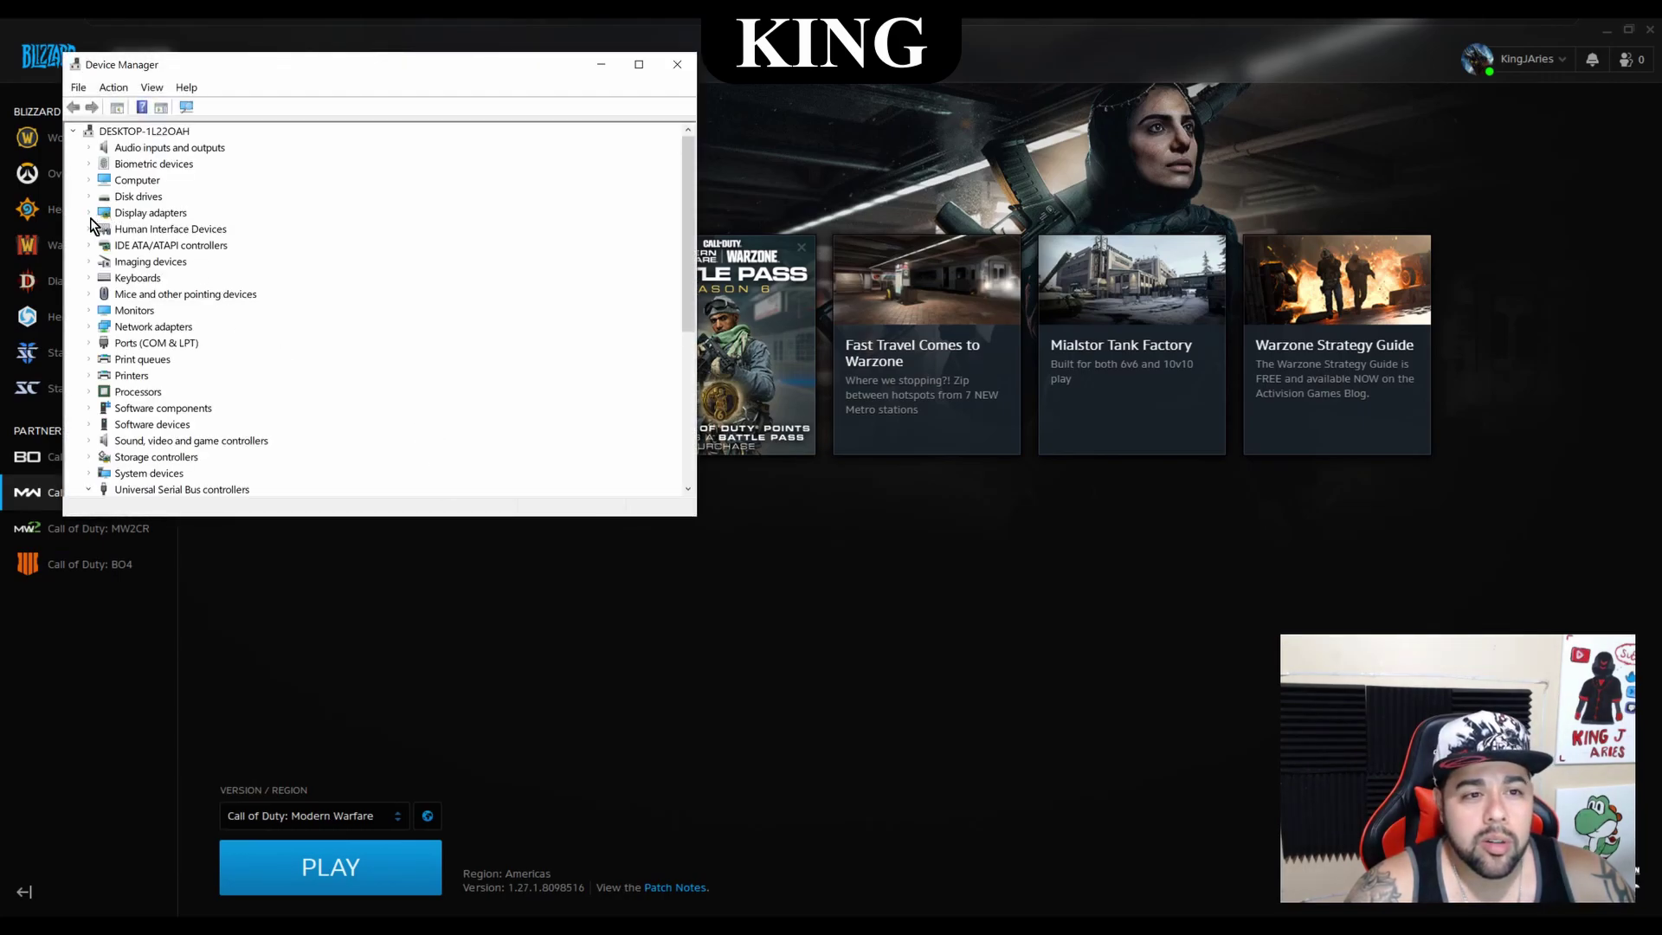
click(89, 214)
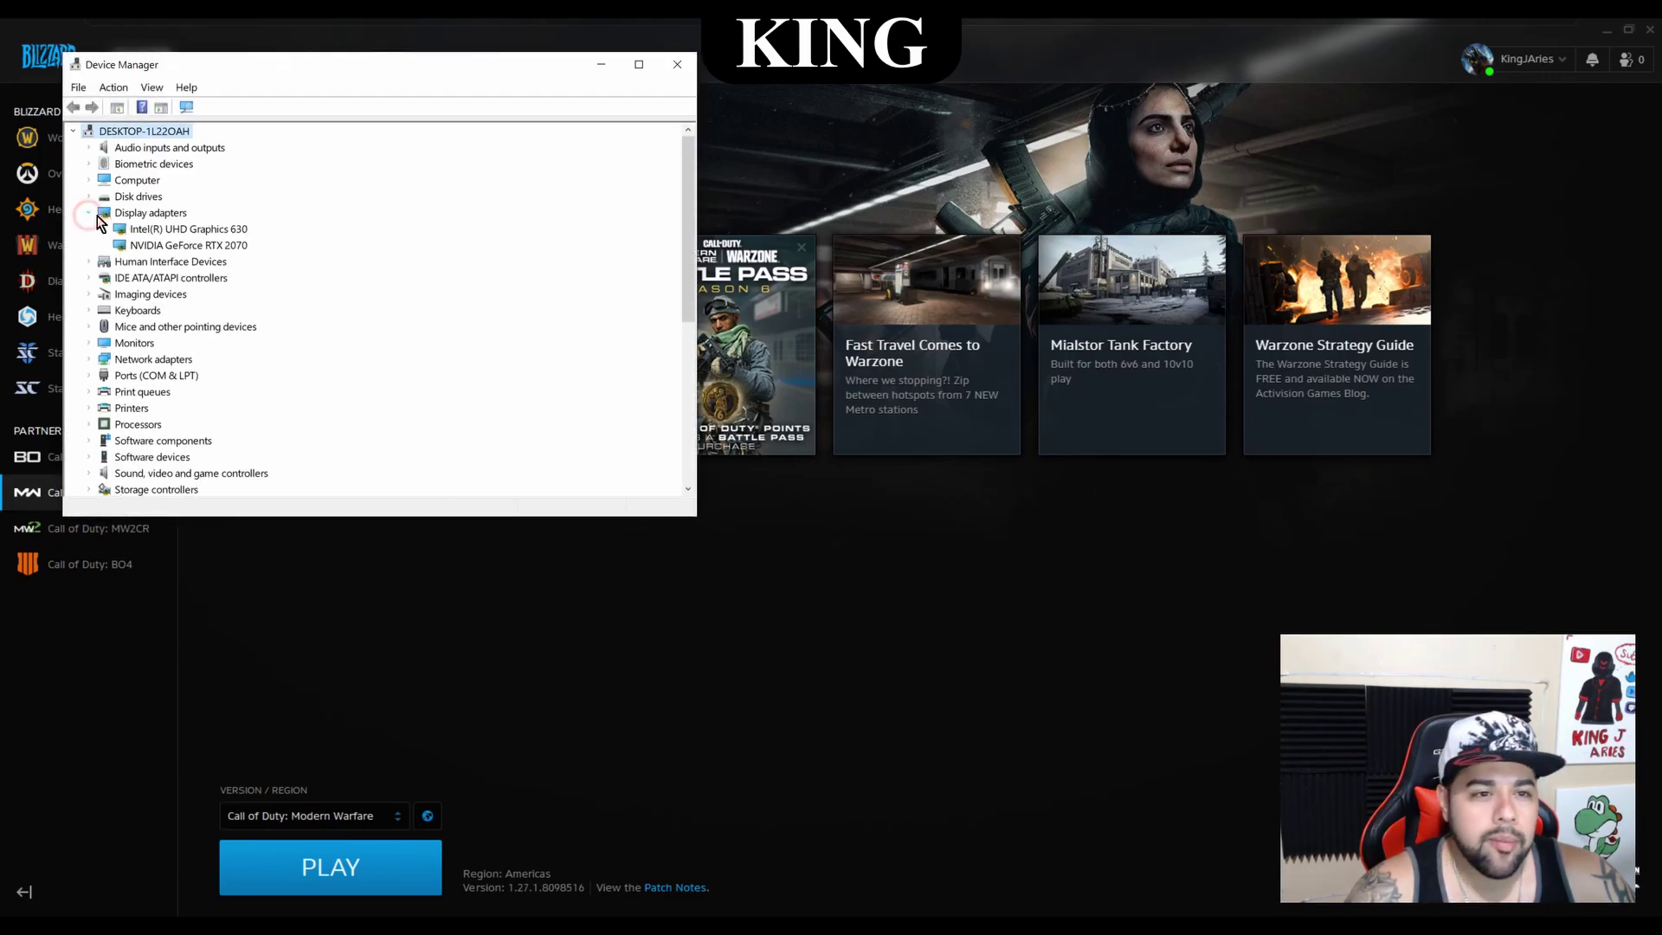
click(230, 232)
right_click(230, 230)
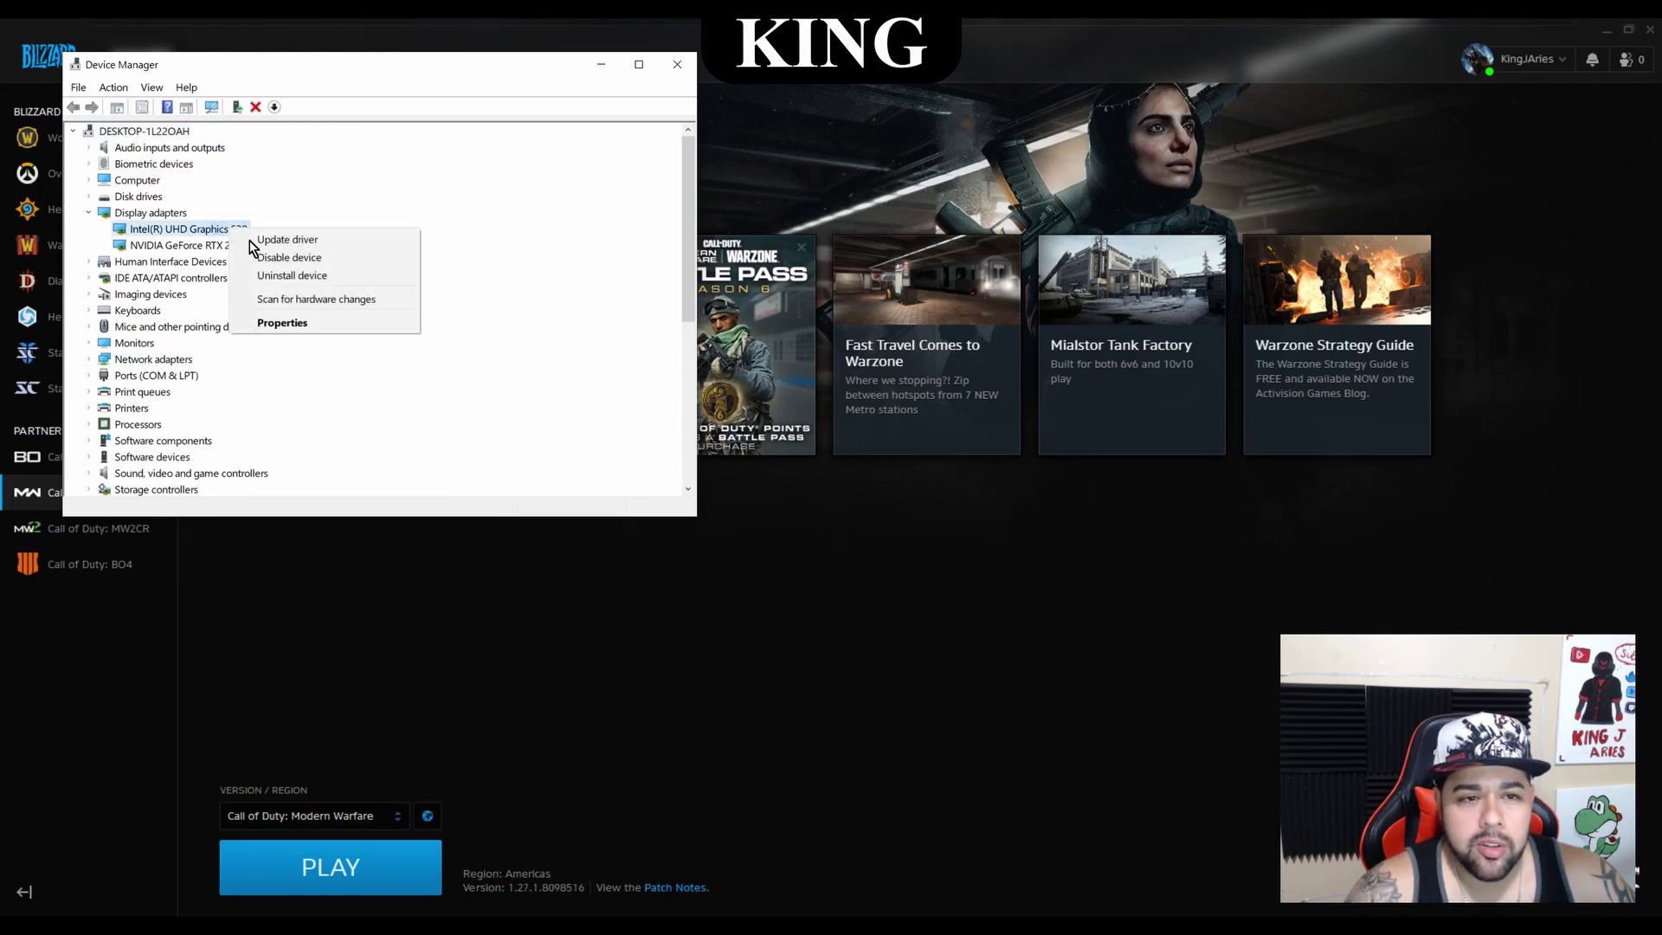
click(323, 240)
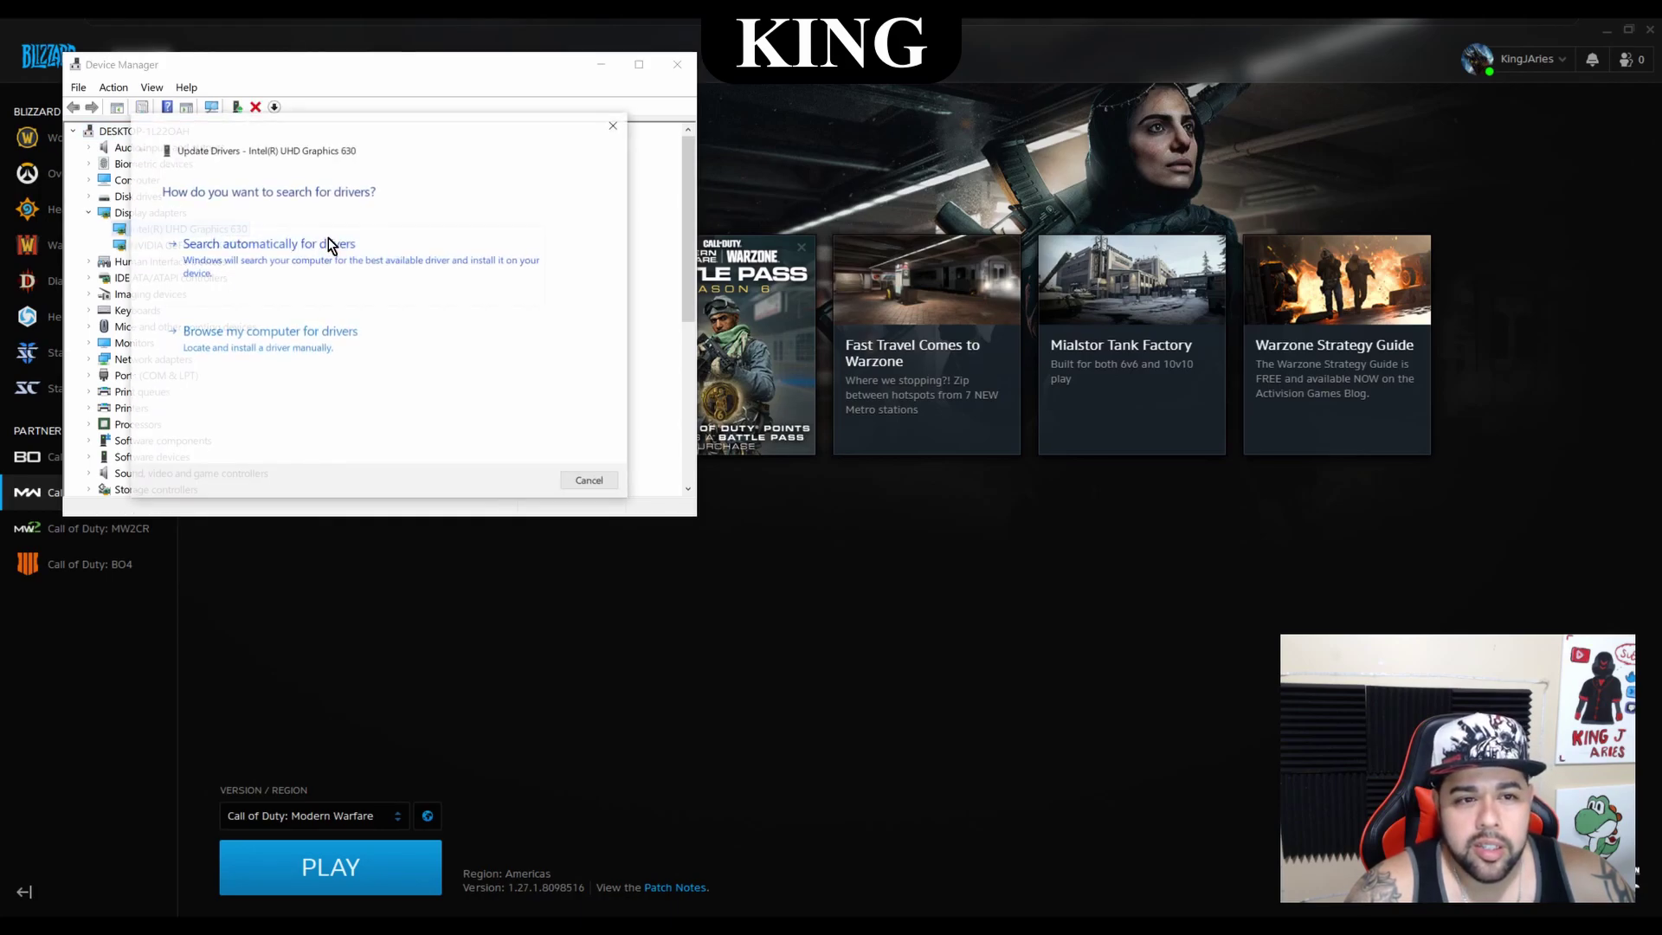
click(350, 247)
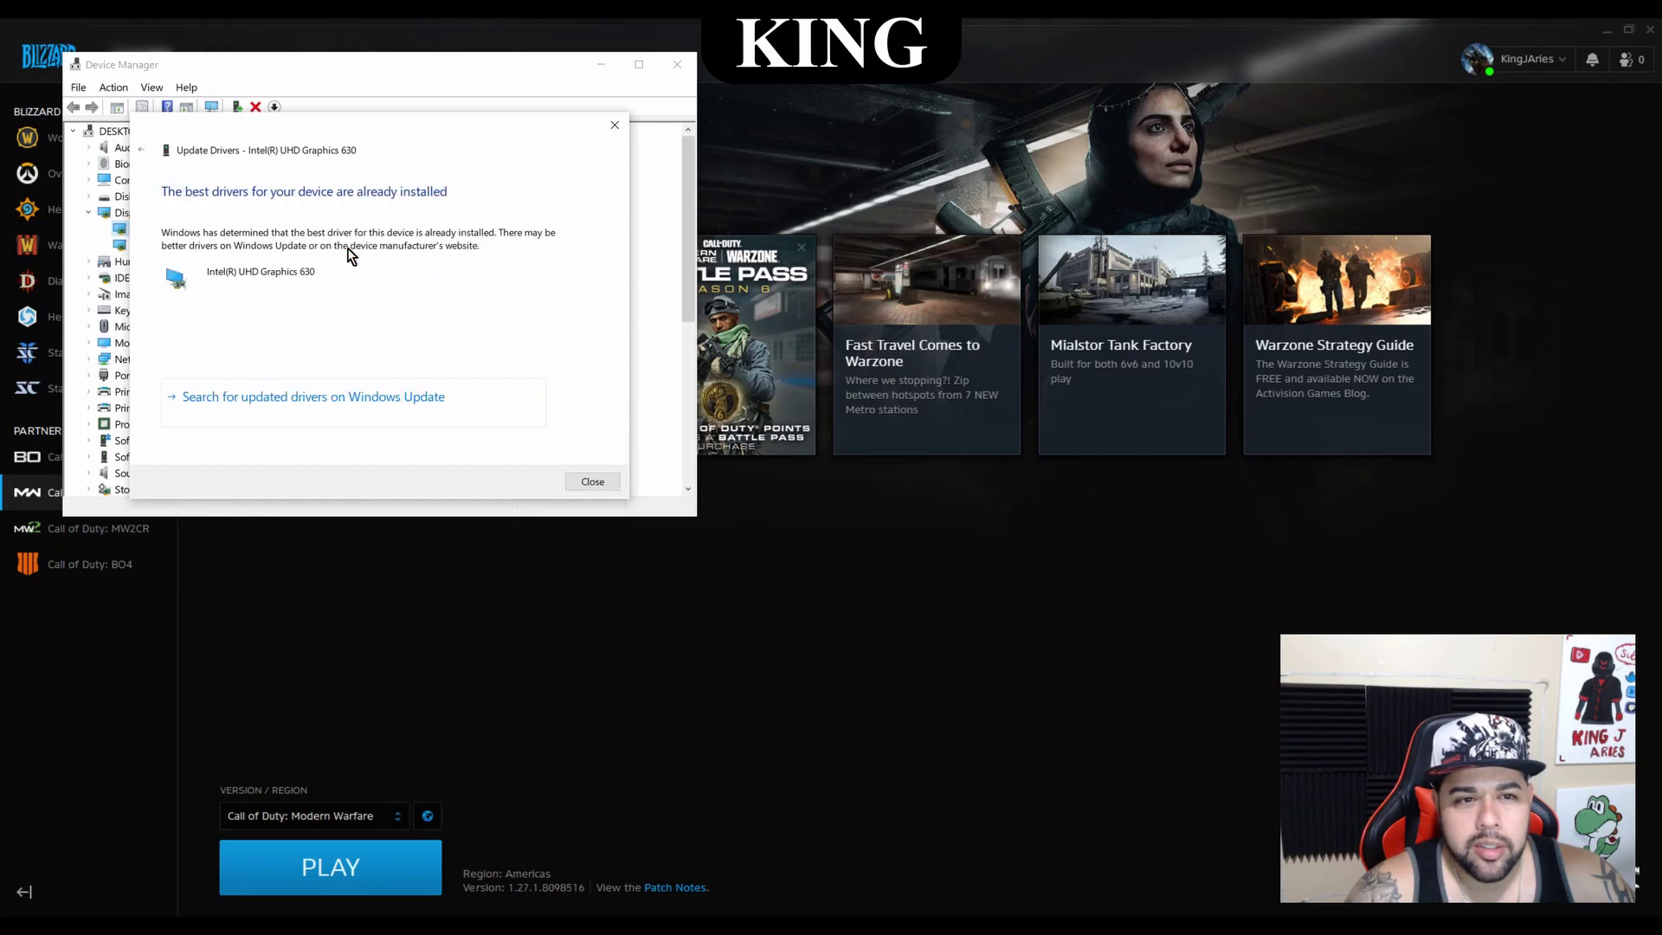
click(597, 482)
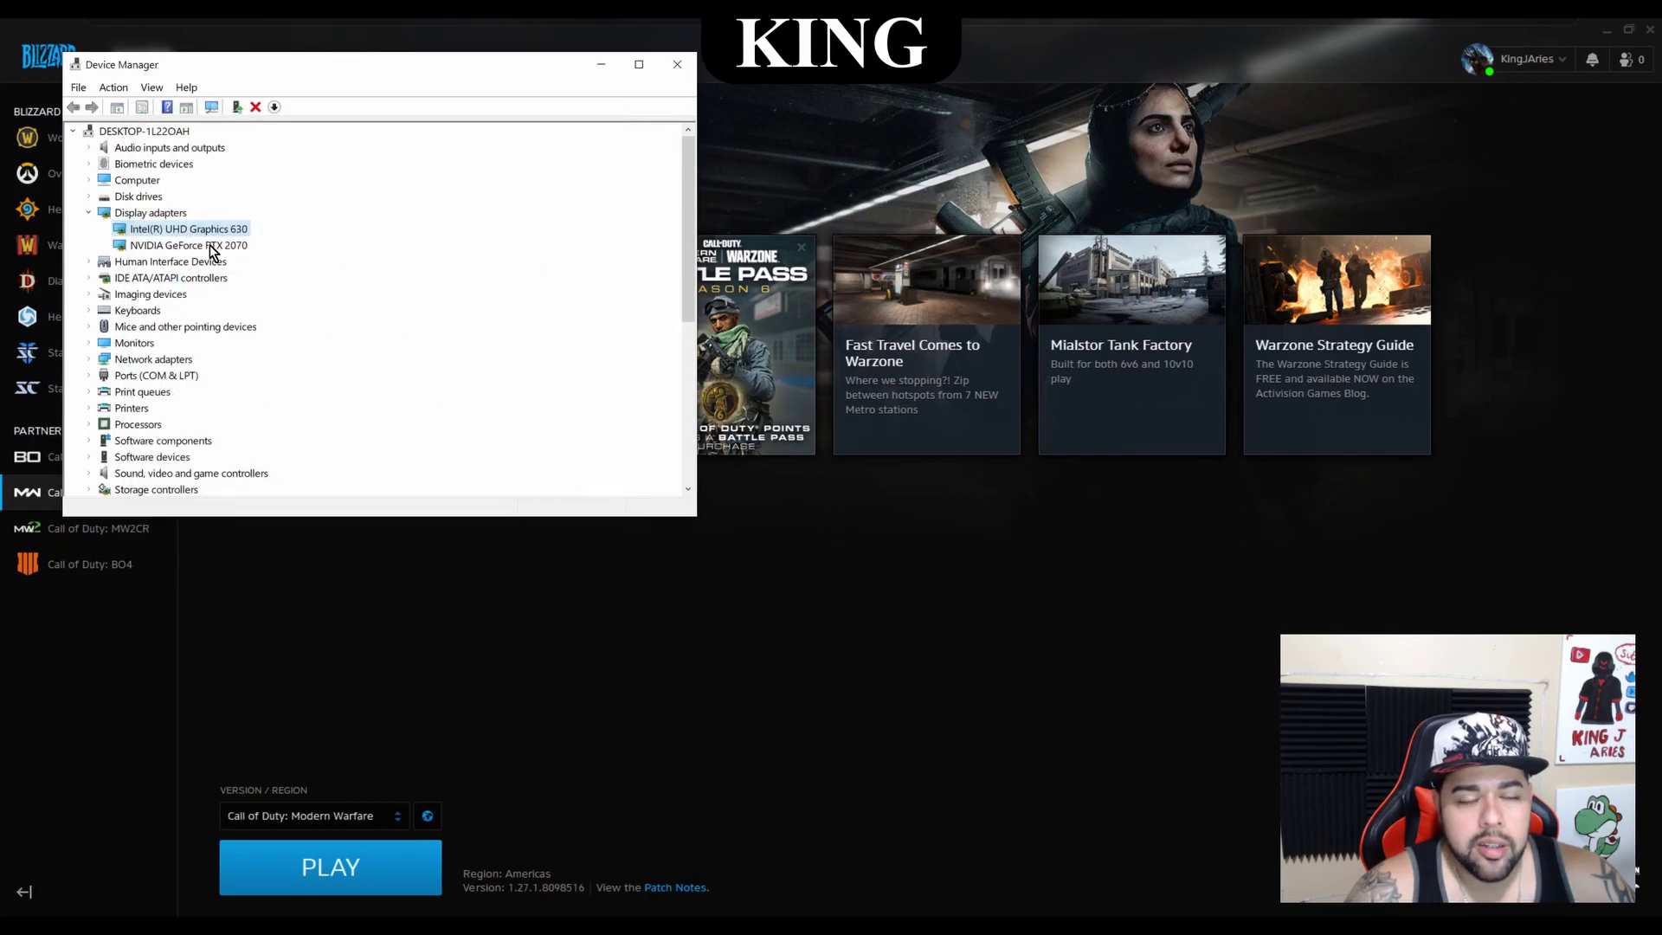
Search automatically for a newer NVIDIA GeForce RTX 2070 driver, which is already current
right_click(212, 251)
click(290, 259)
click(394, 250)
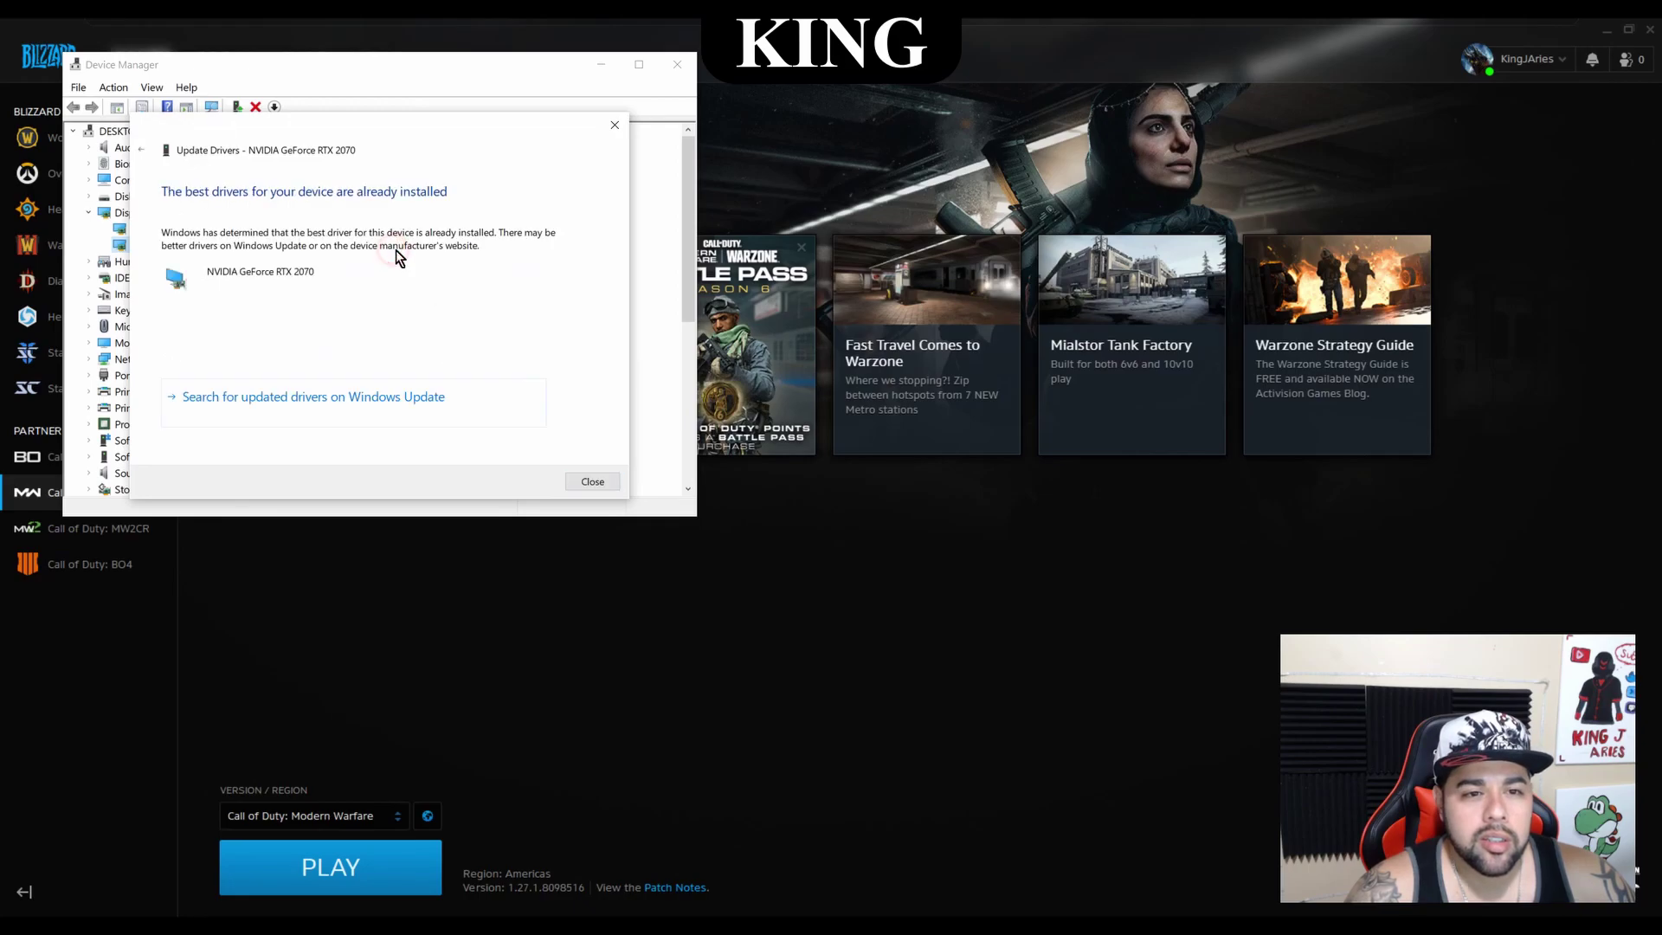
click(610, 479)
Close Device Manager and move the checklist note left over the Battle.net page
click(675, 66)
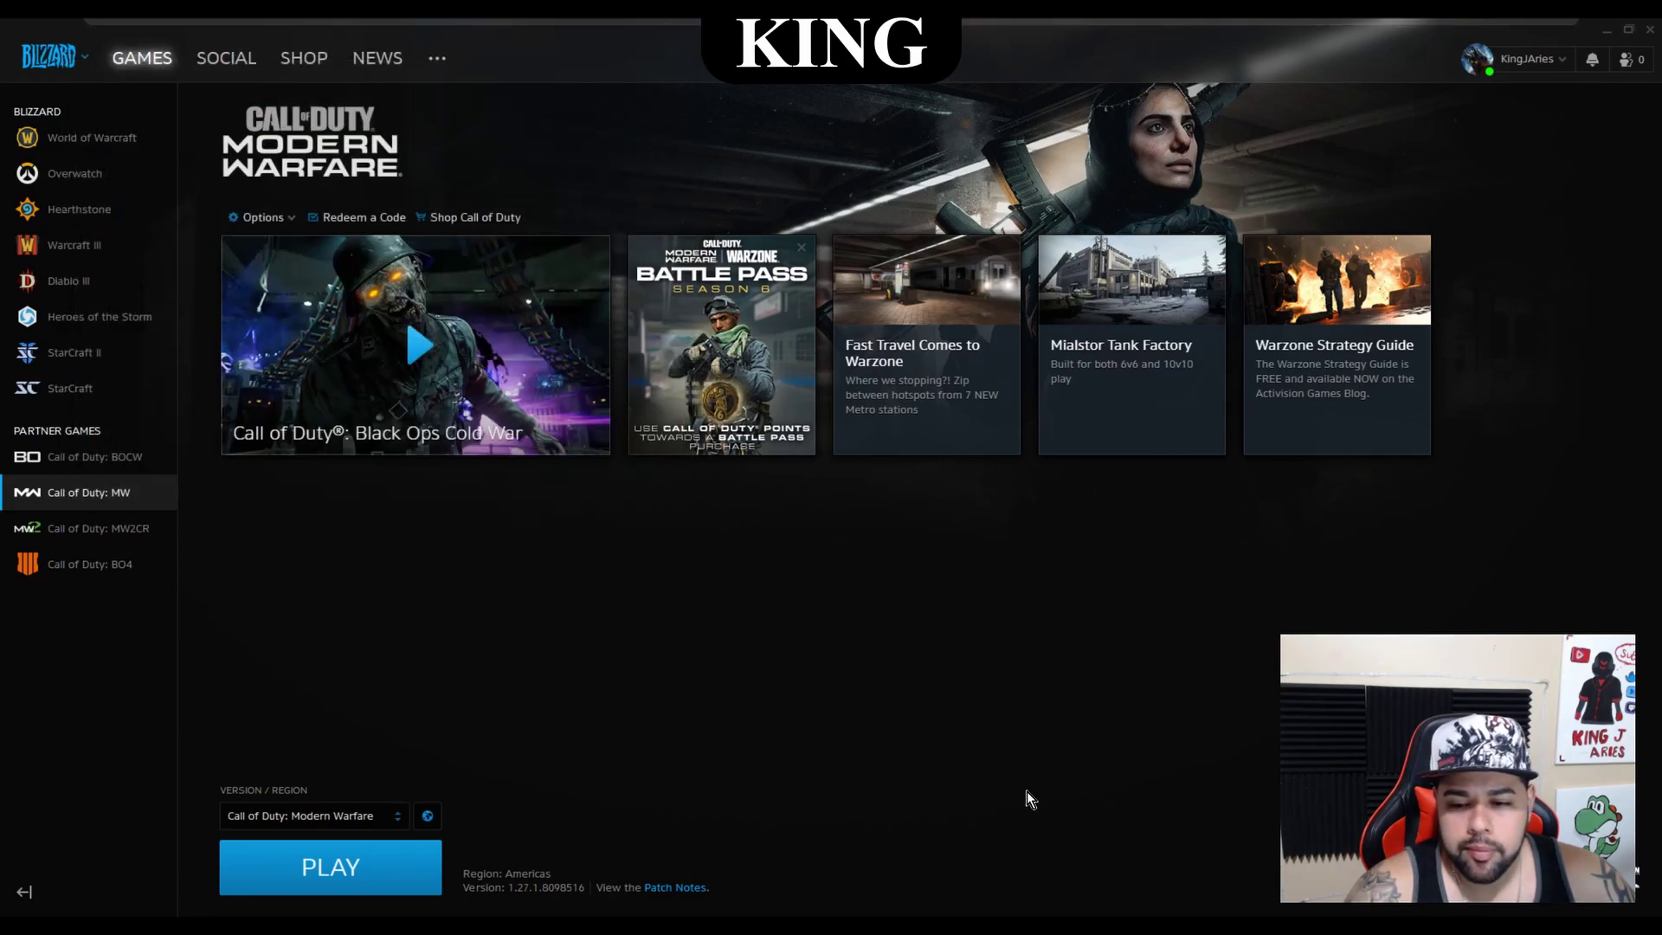
key(alt+Tab)
drag(1112, 212, 778, 139)
Highlight the COD updates and Firewall lines, ending at the Upnp line
click(702, 511)
triple_click(474, 512)
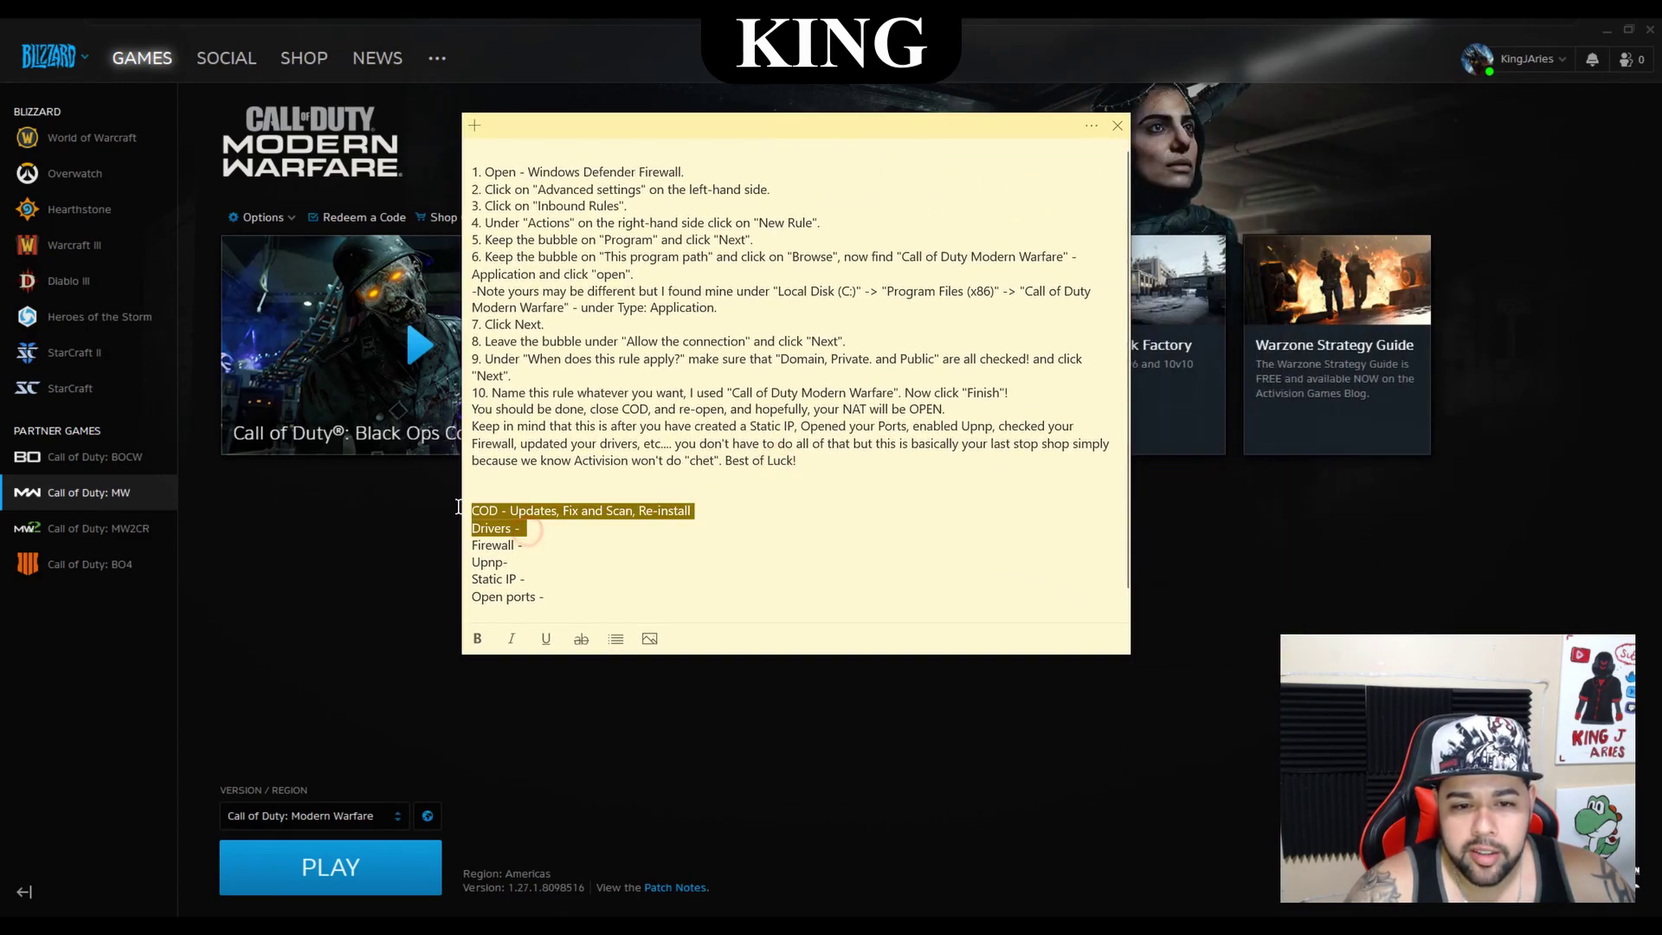
click(531, 543)
triple_click(530, 543)
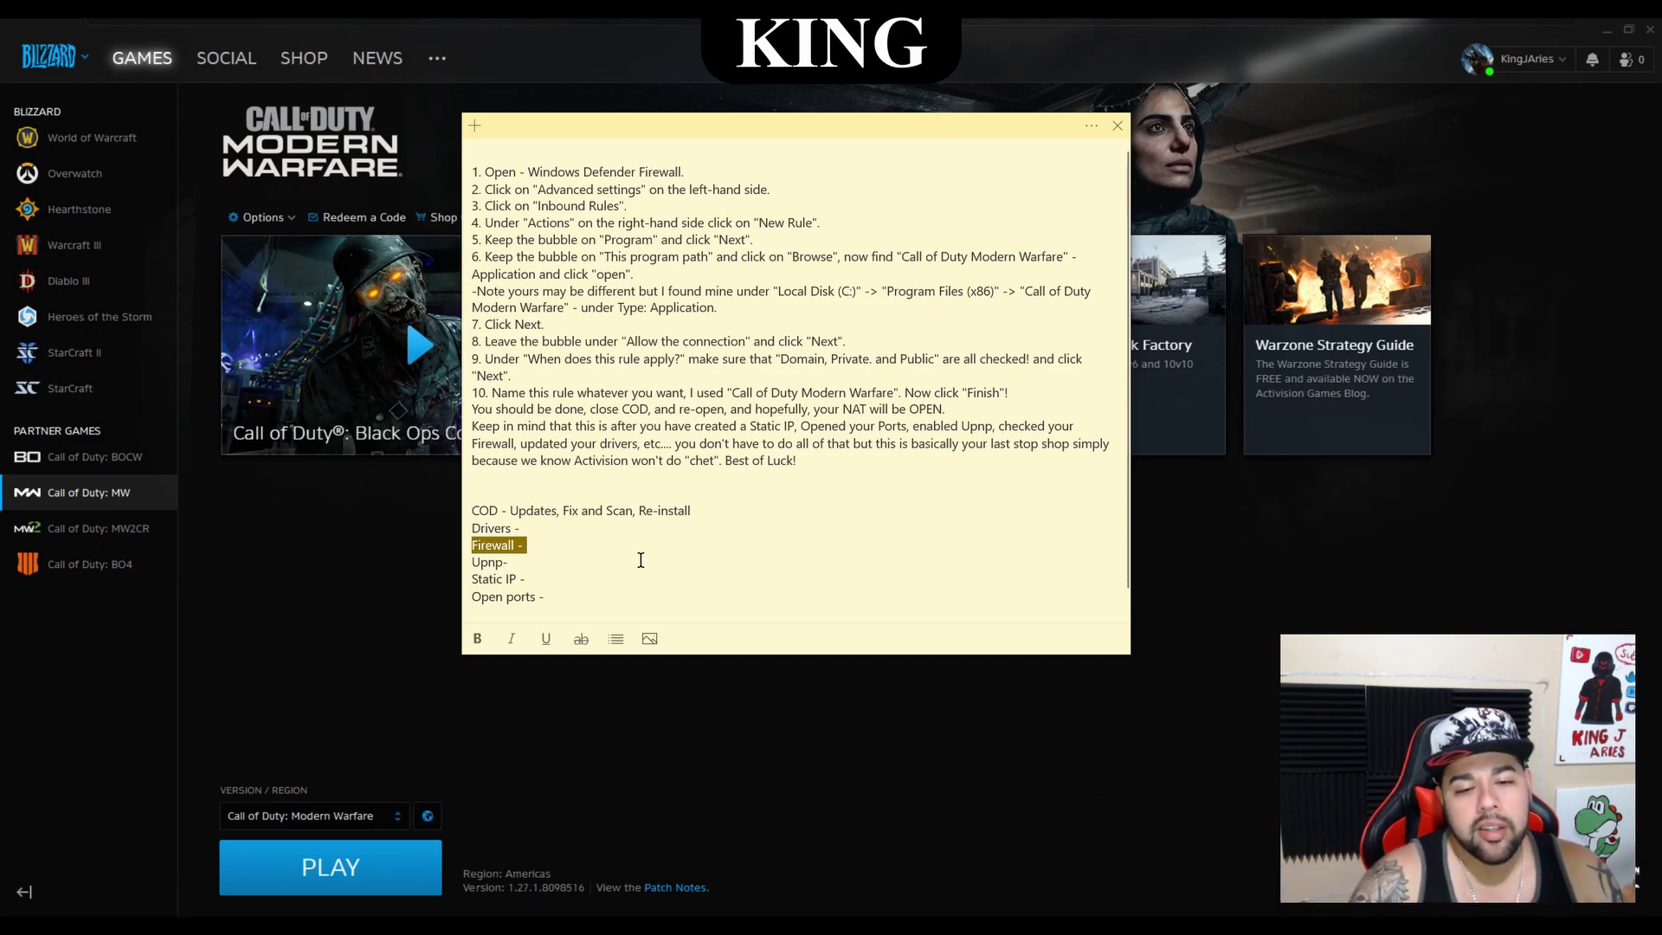
click(586, 569)
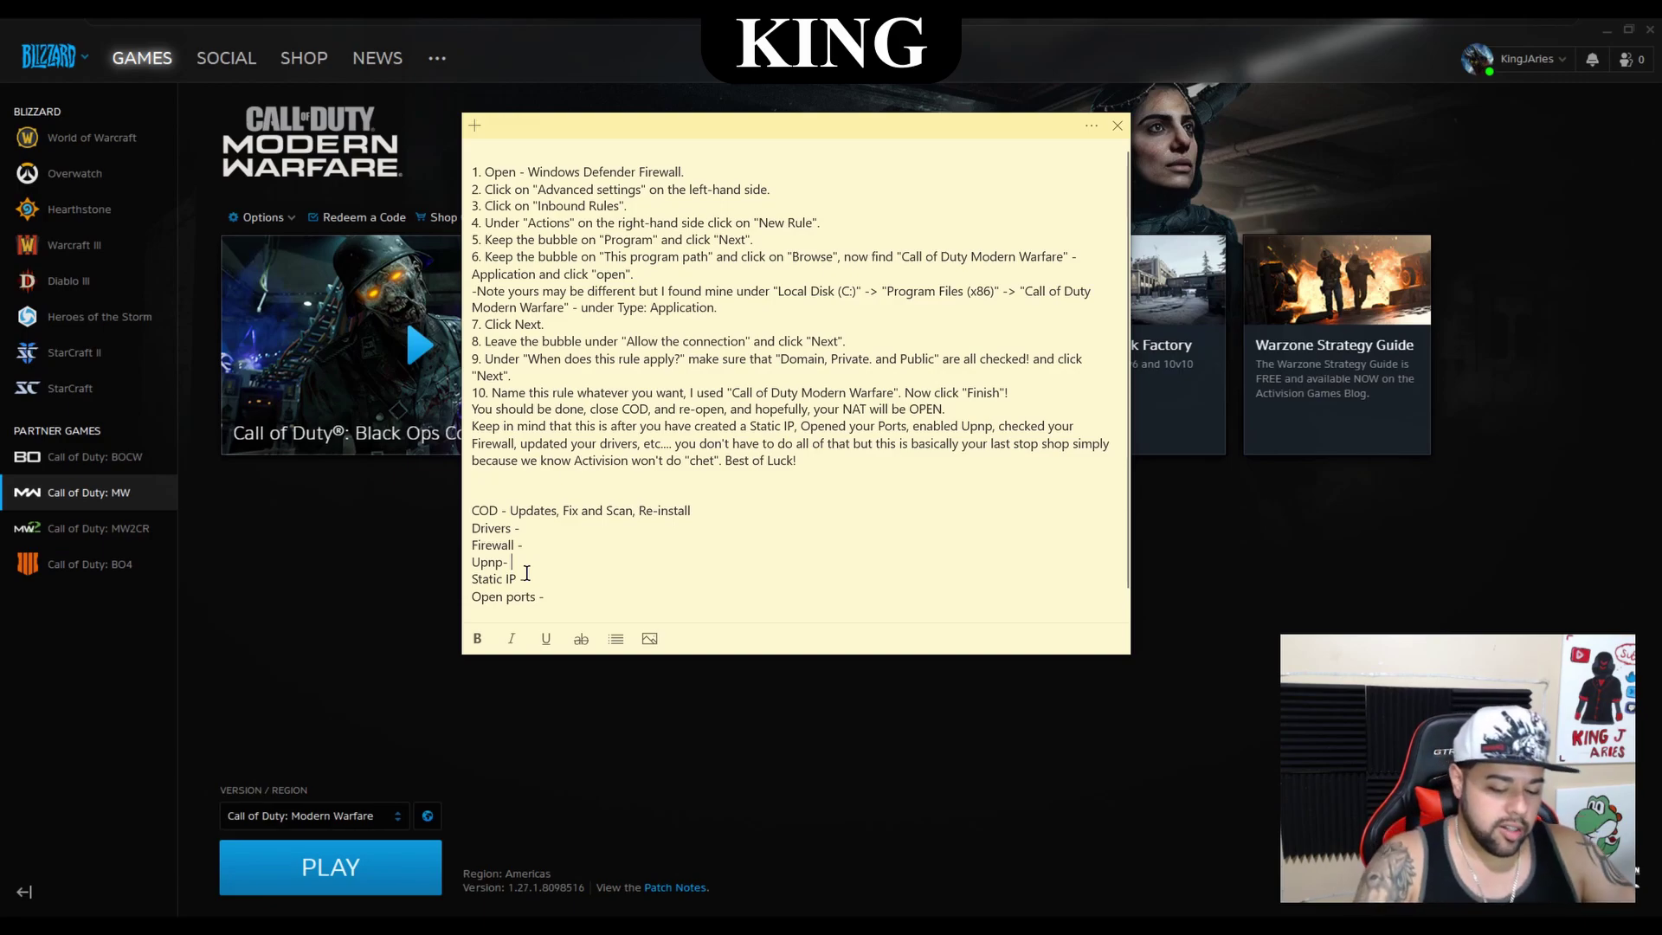
key(Return)
text(username)
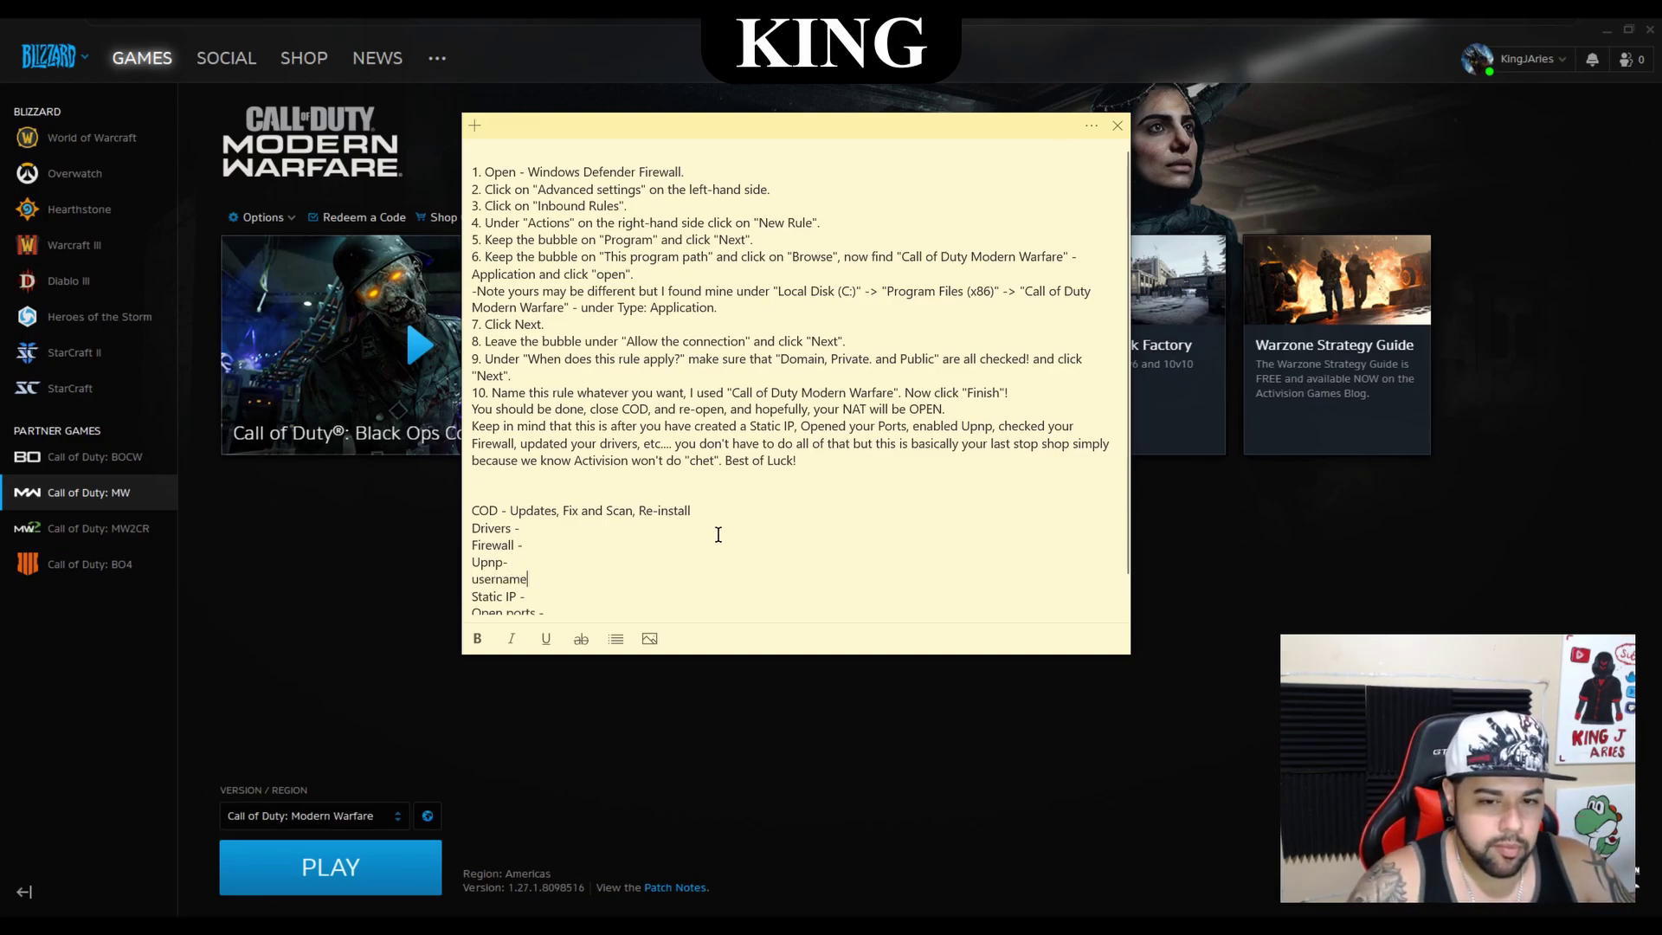
text(:)
key(Return)
text(password:)
click(566, 580)
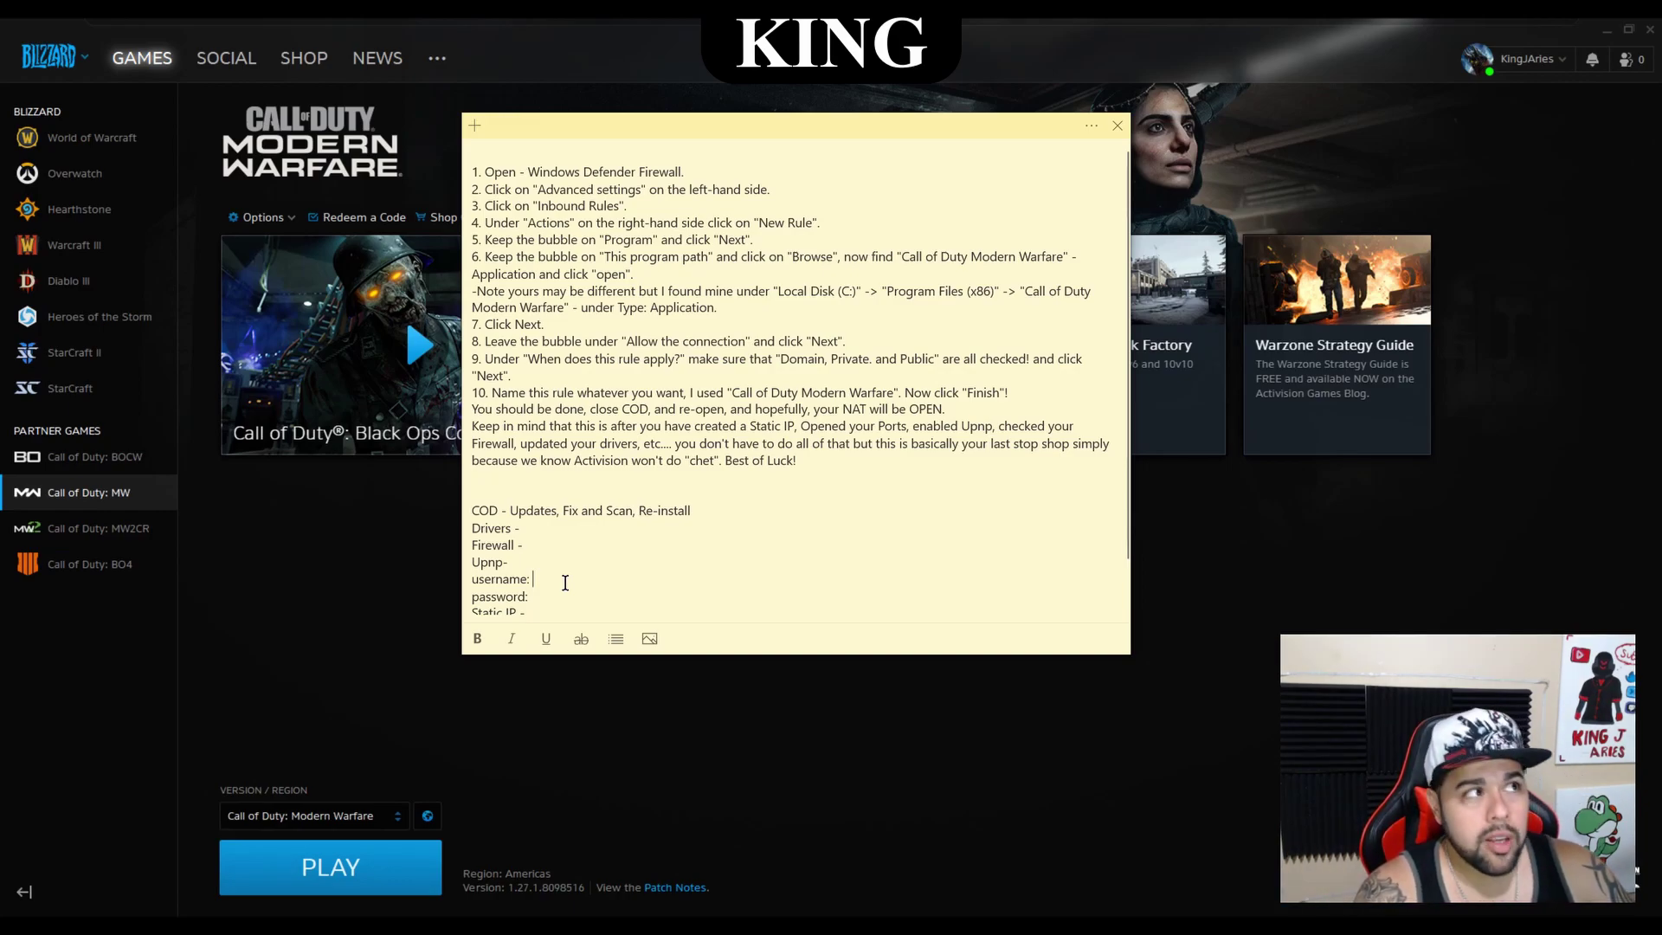
text(admin)
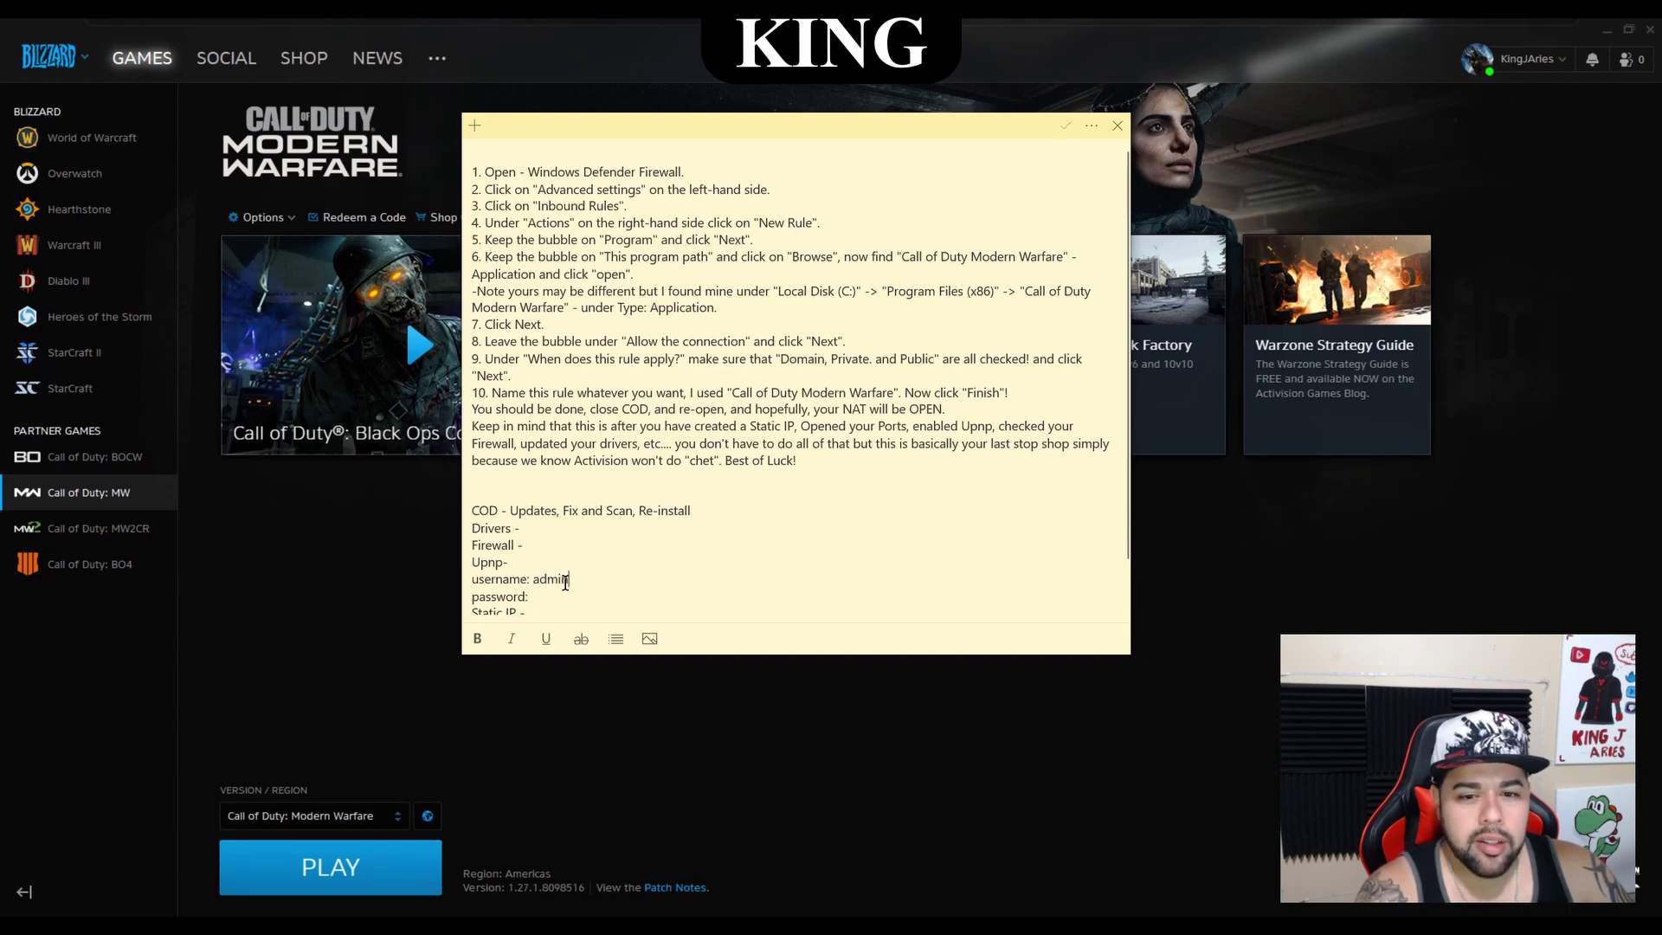
click(594, 607)
text(password)
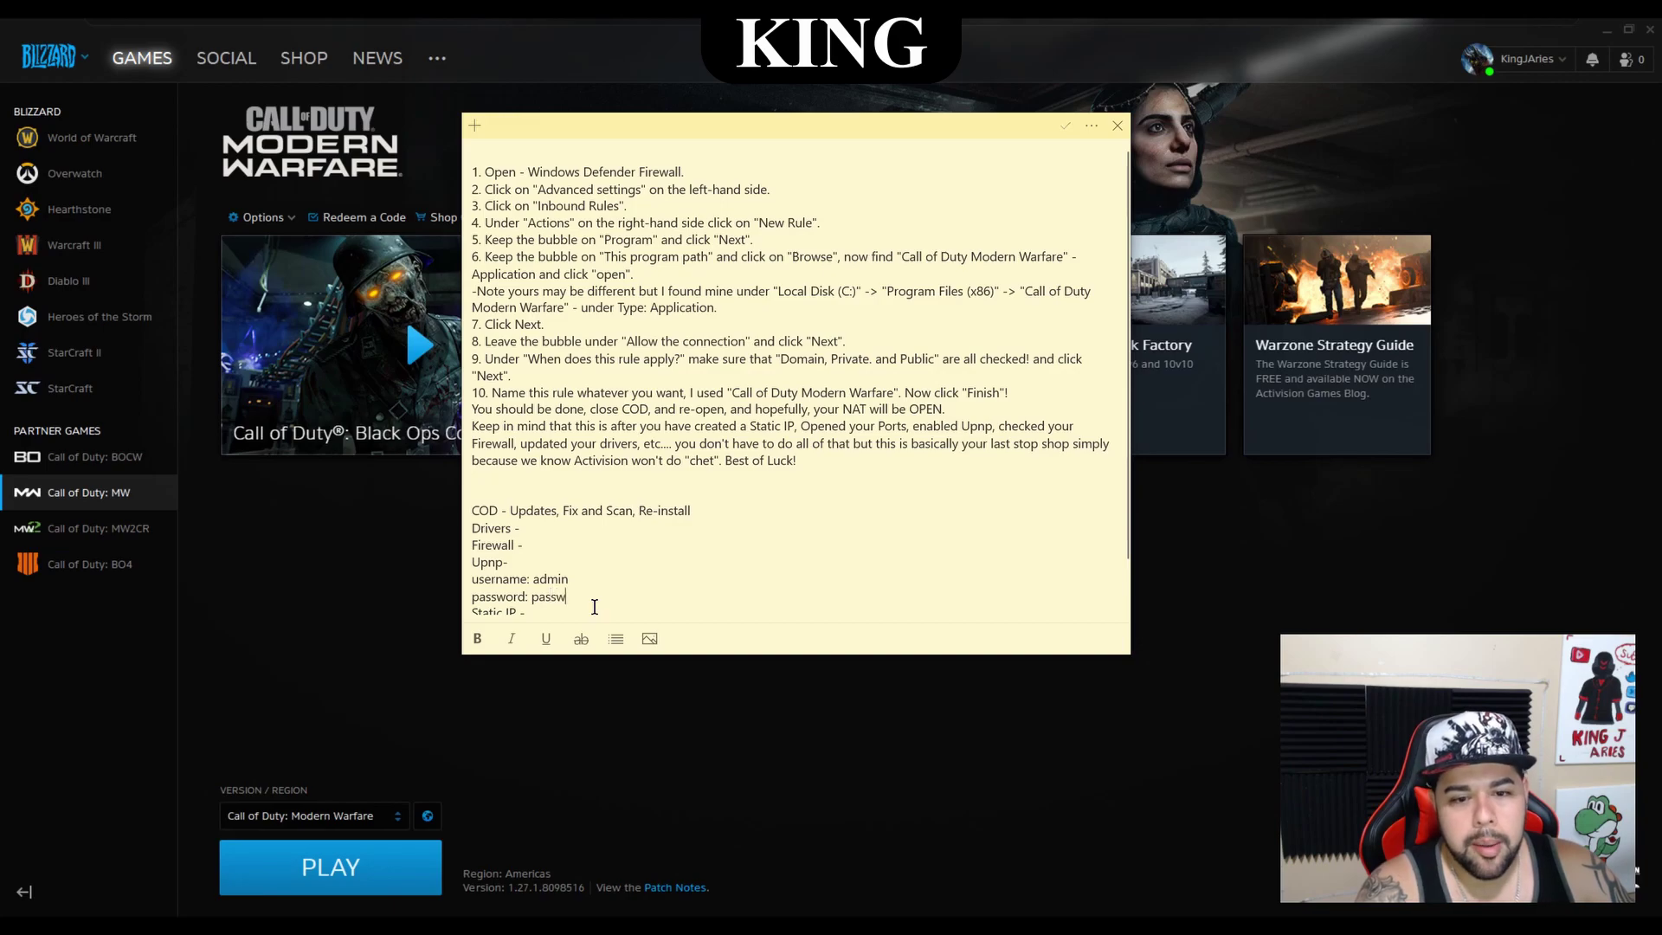
key(BackSpace)
key(BackSpace)
key(BackSpace)
key(BackSpace)
key(BackSpace)
key(BackSpace)
key(BackSpace)
key(BackSpace)
text(admin)
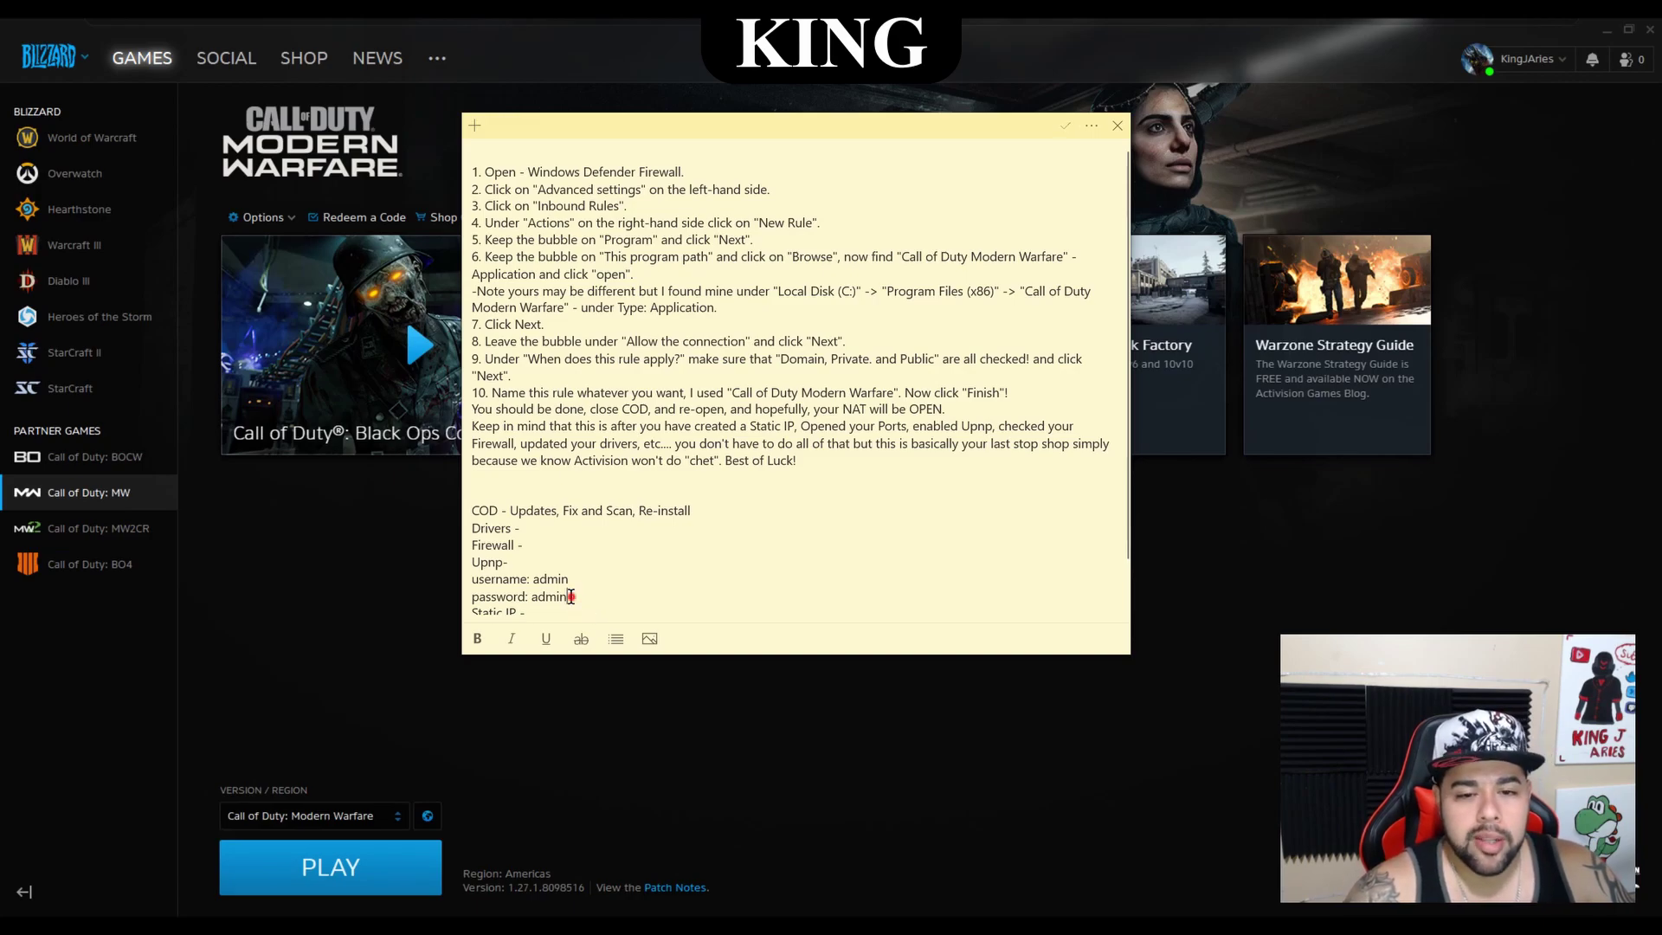
drag(570, 597, 471, 579)
key(BackSpace)
key(BackSpace)
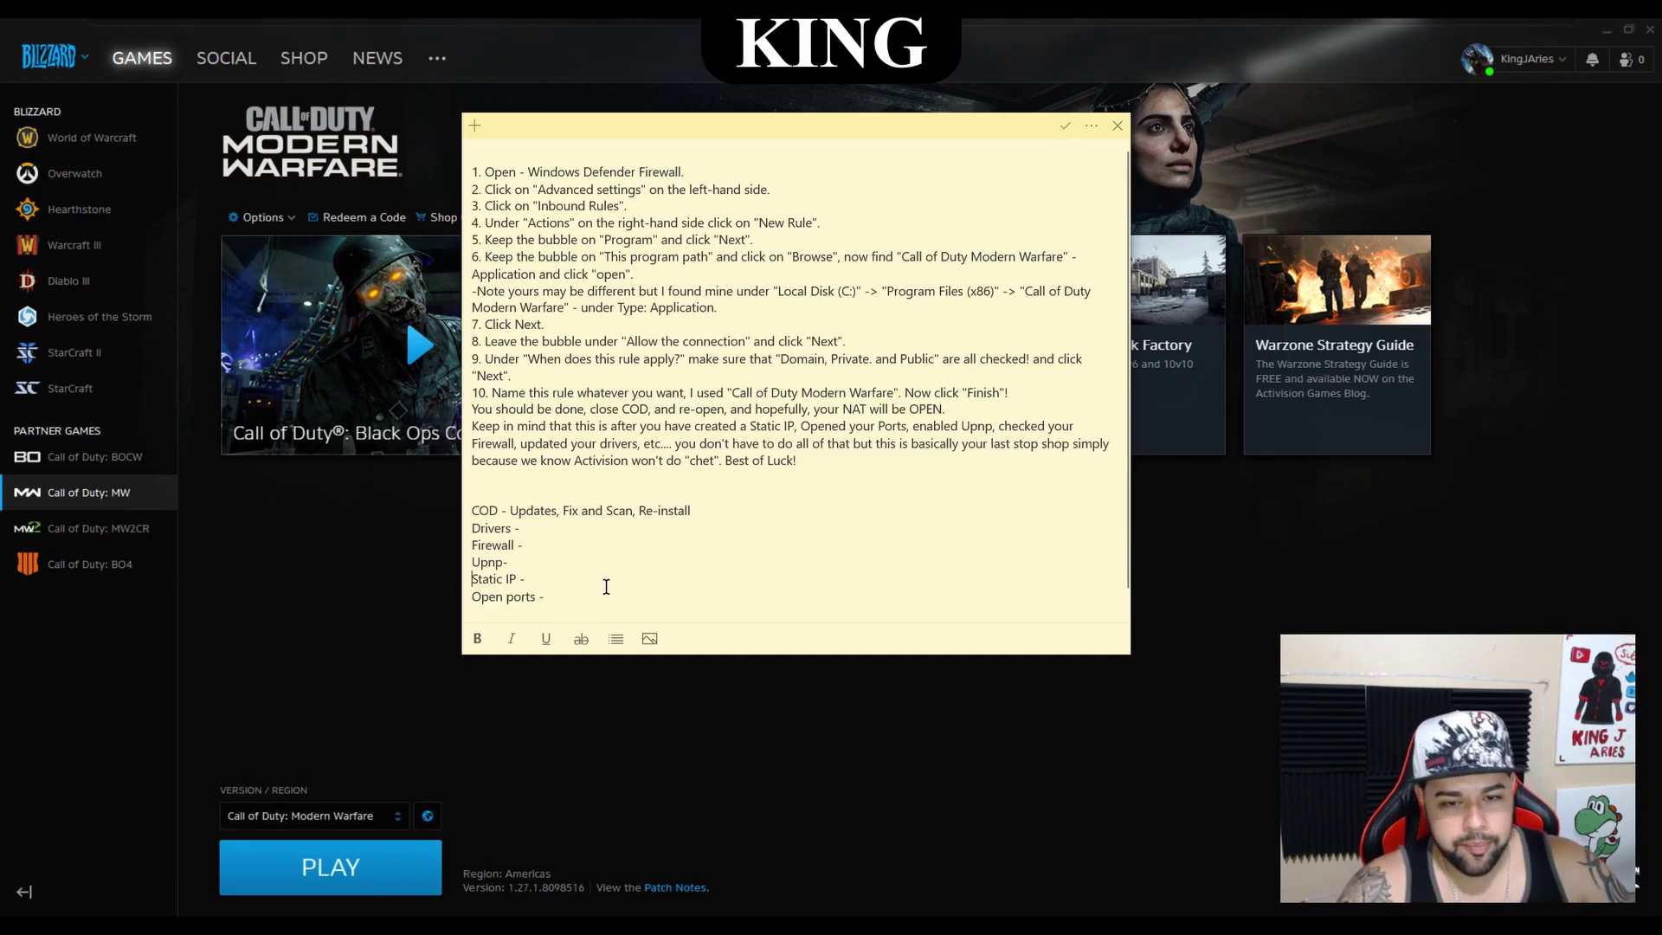
click(544, 564)
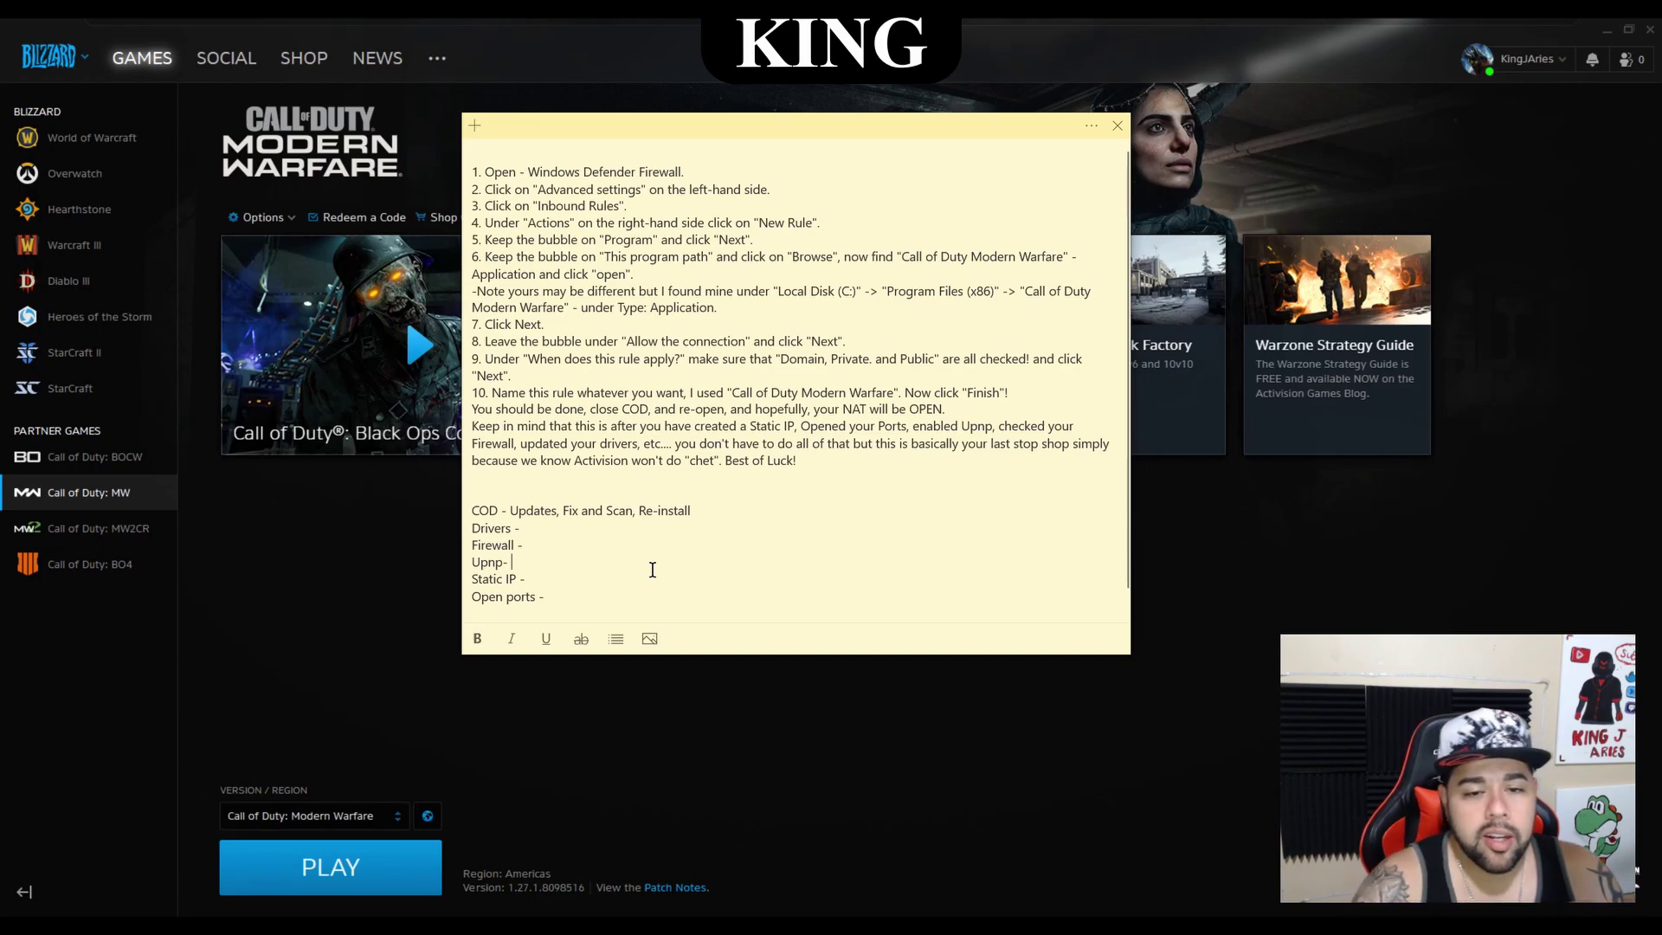
drag(468, 561, 548, 572)
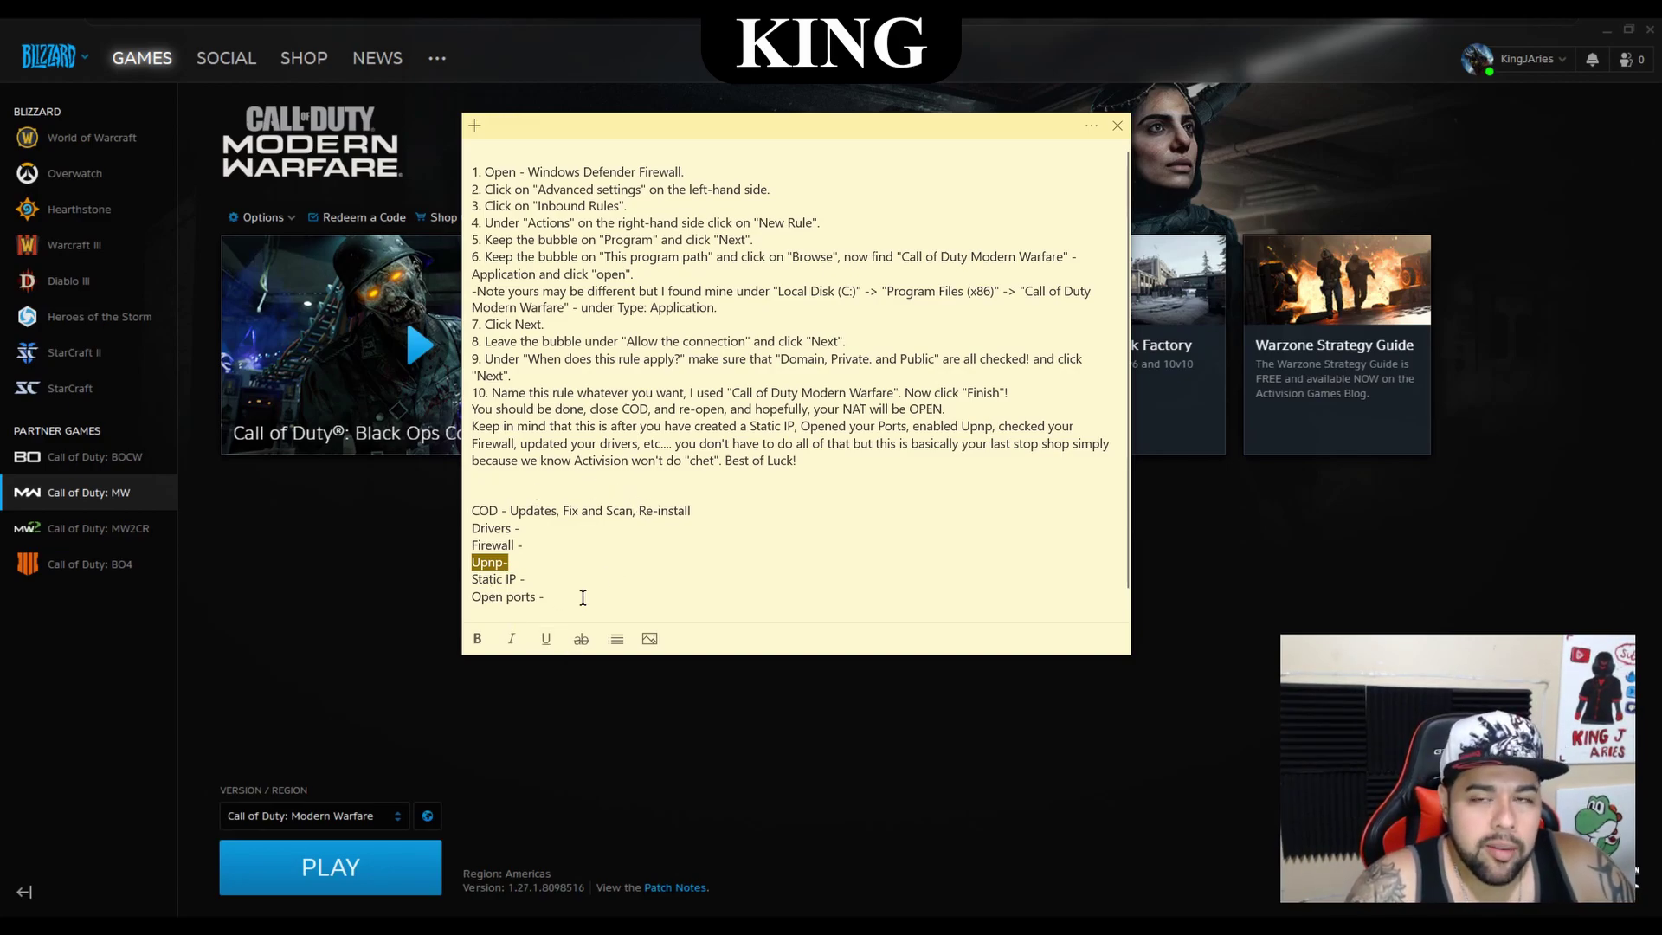
Highlight the Static IP line in the checklist while explaining it
drag(472, 579, 524, 581)
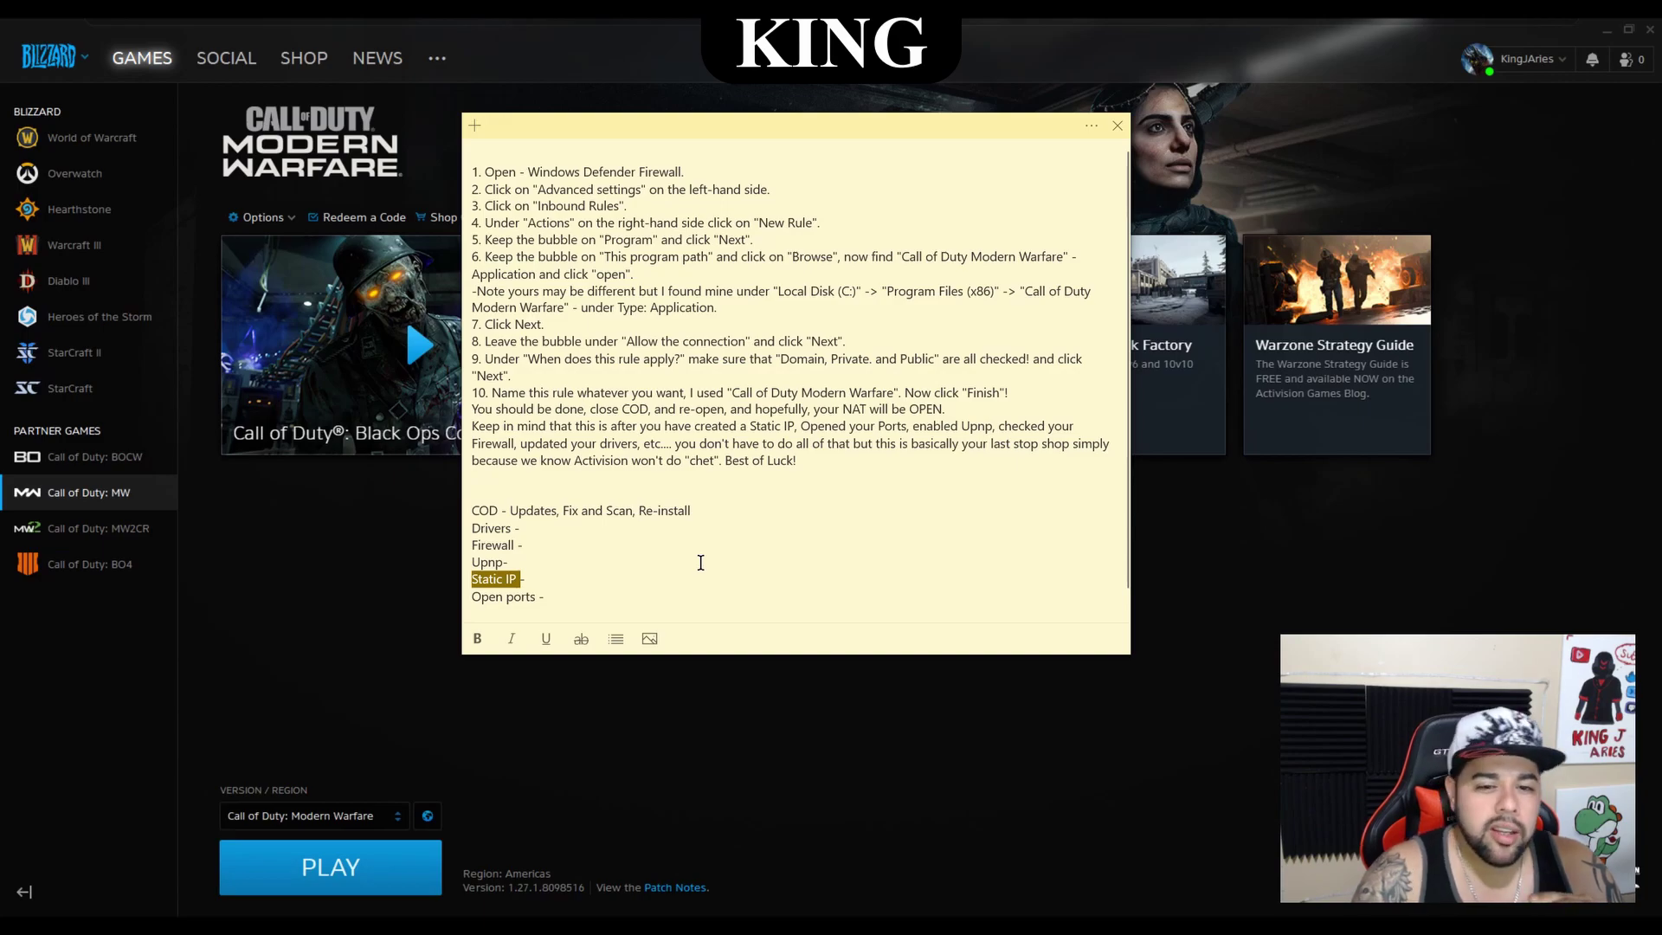
Add a line after Open ports, then highlight the Open ports and Static IP lines
click(549, 597)
key(Return)
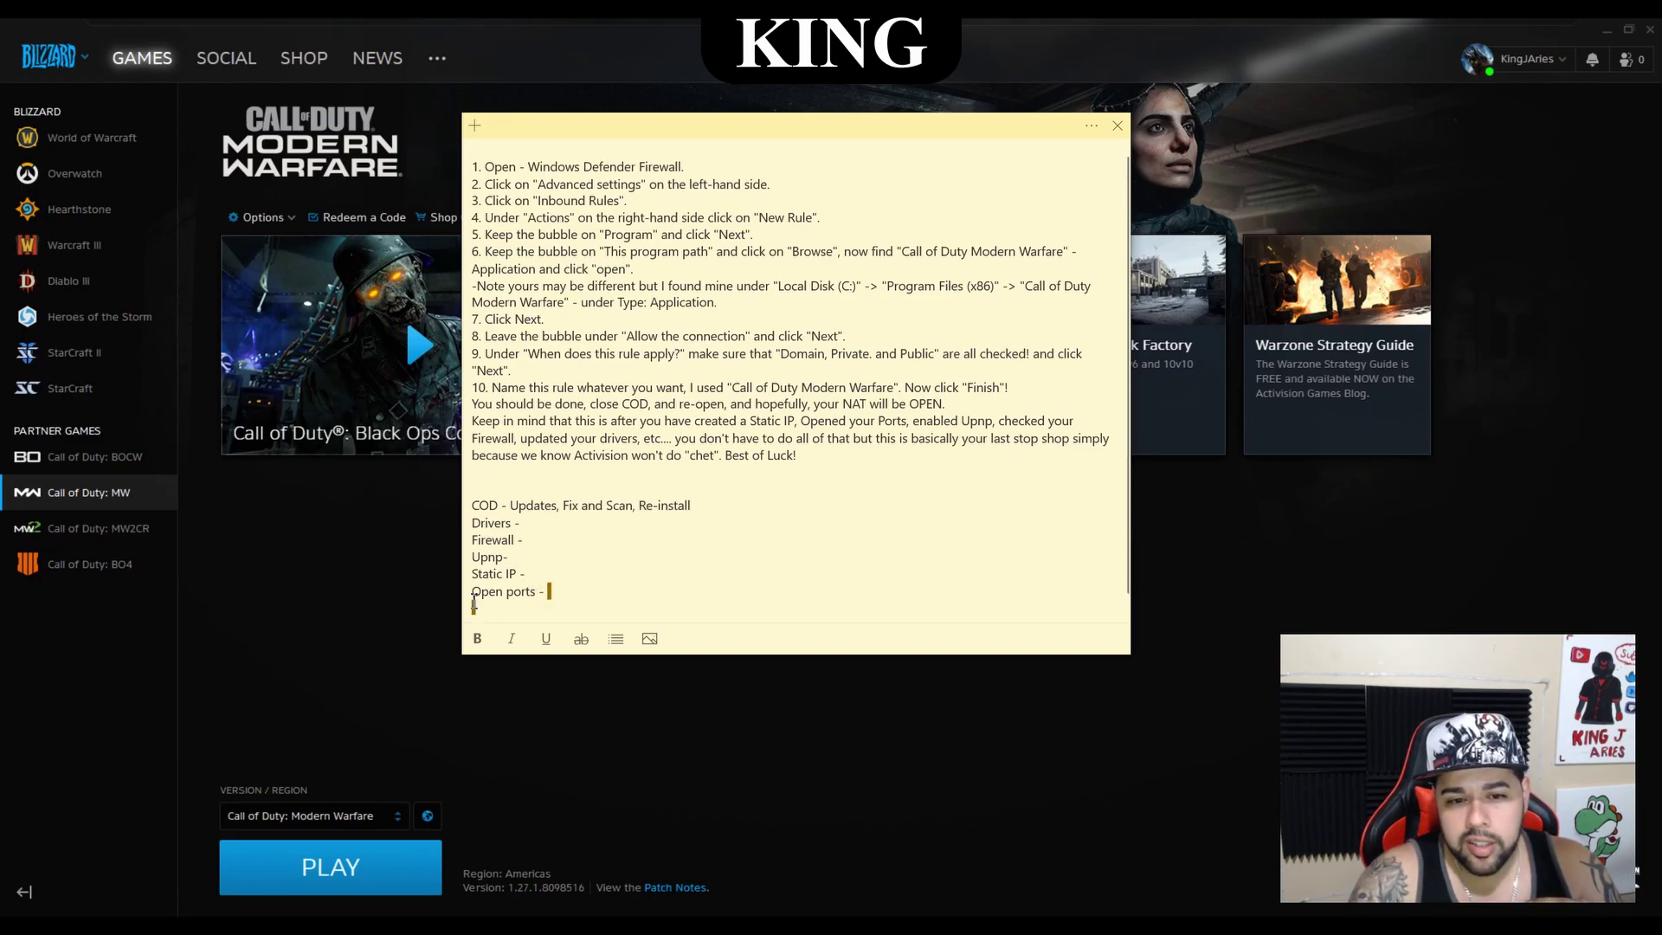
drag(475, 612, 472, 591)
click(623, 587)
drag(591, 591, 472, 592)
click(580, 602)
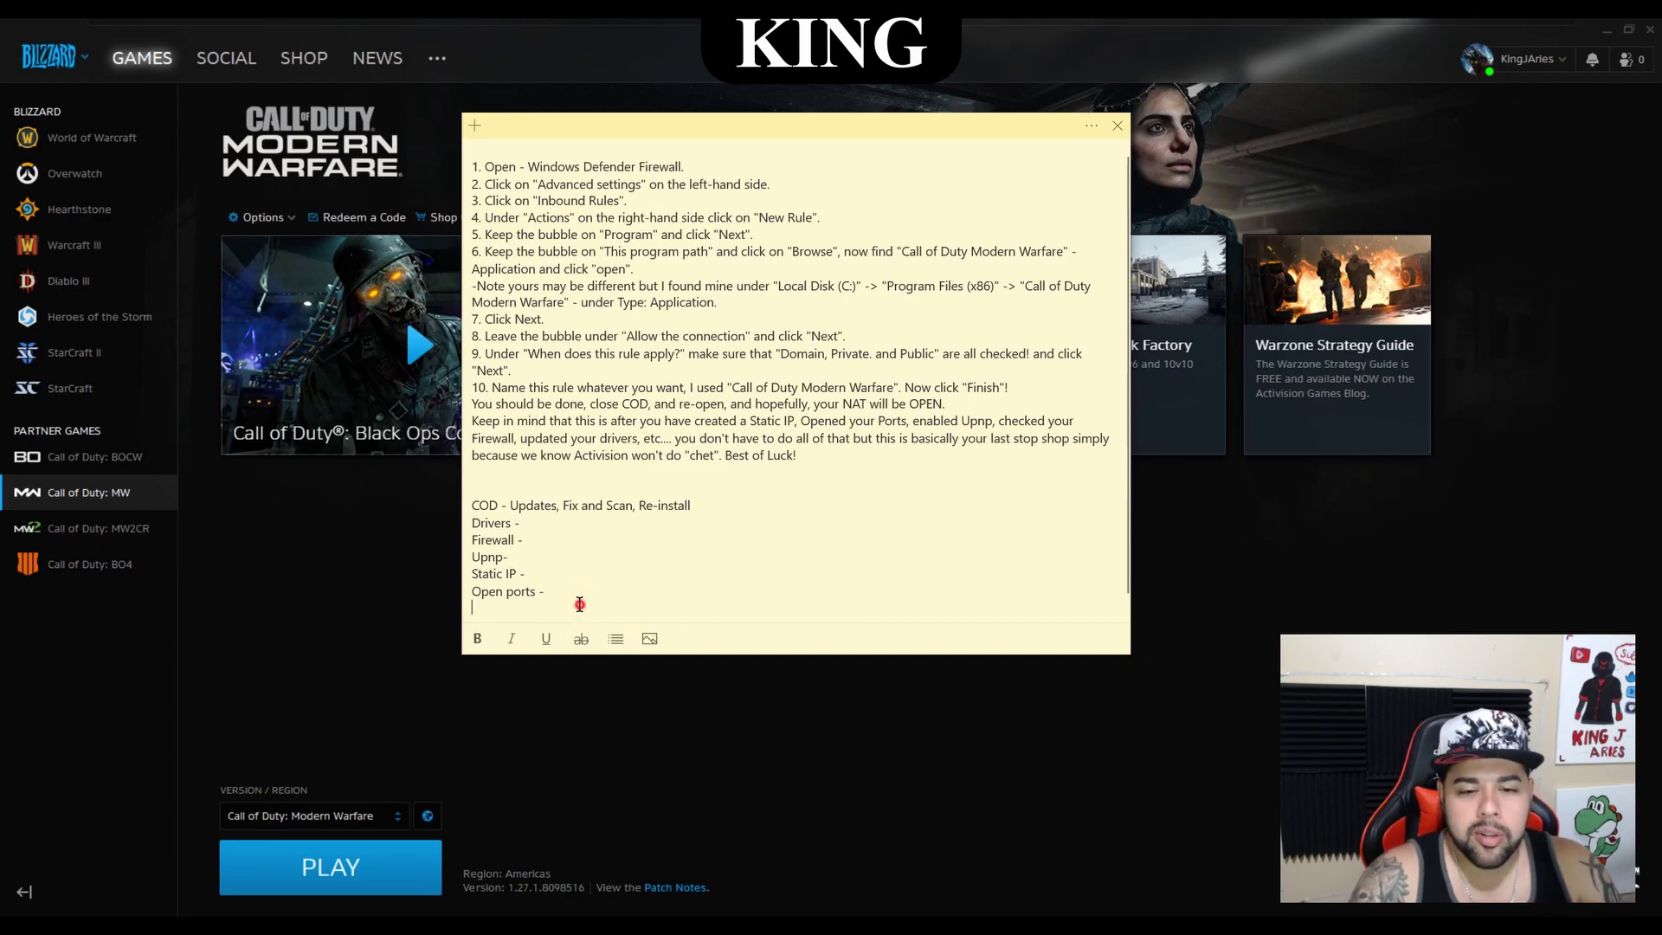
drag(552, 592, 468, 574)
click(590, 591)
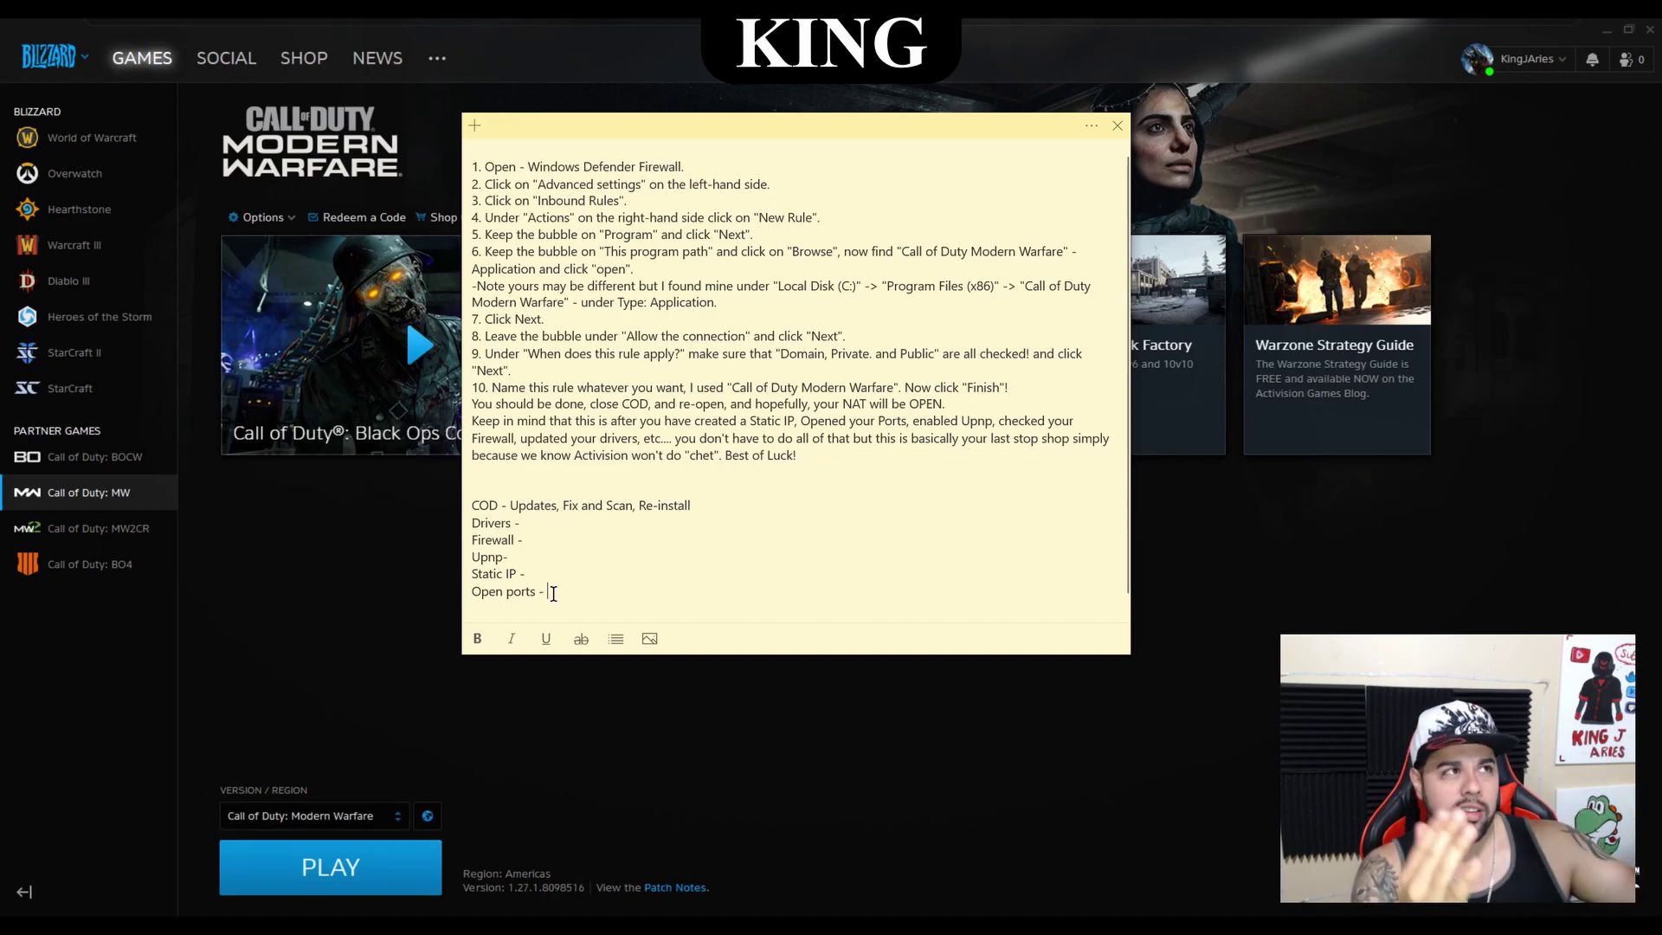
Switch away from the checklist note so its title bar and toolbar hide
key(alt+Tab)
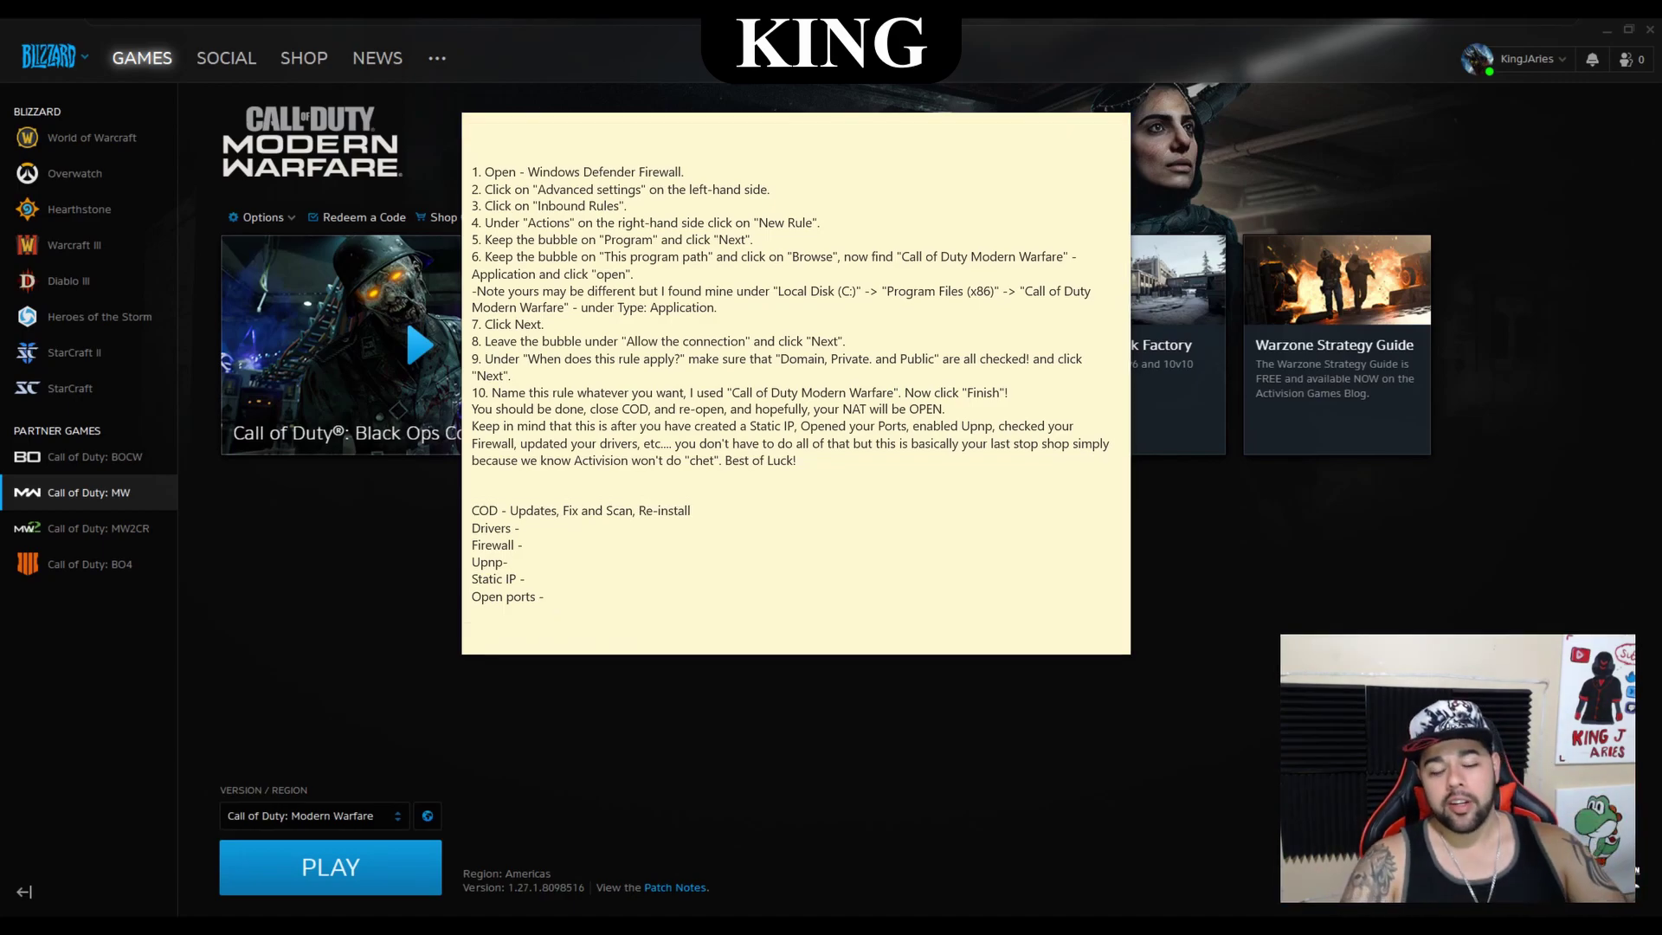